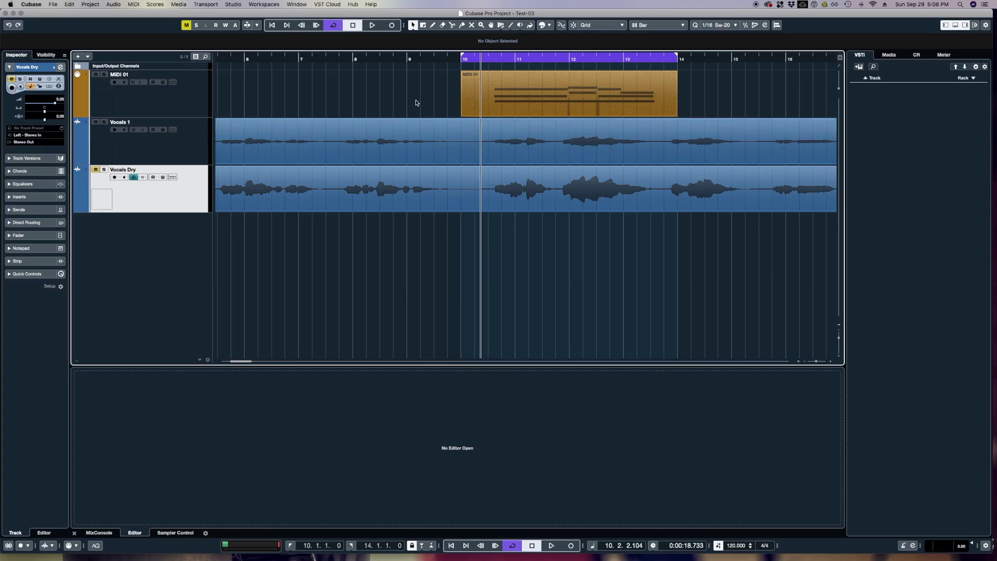
- Solo the Vocals 1 track and play it back from bar 10
{"action": "left_click", "coordinate": [461, 60]}
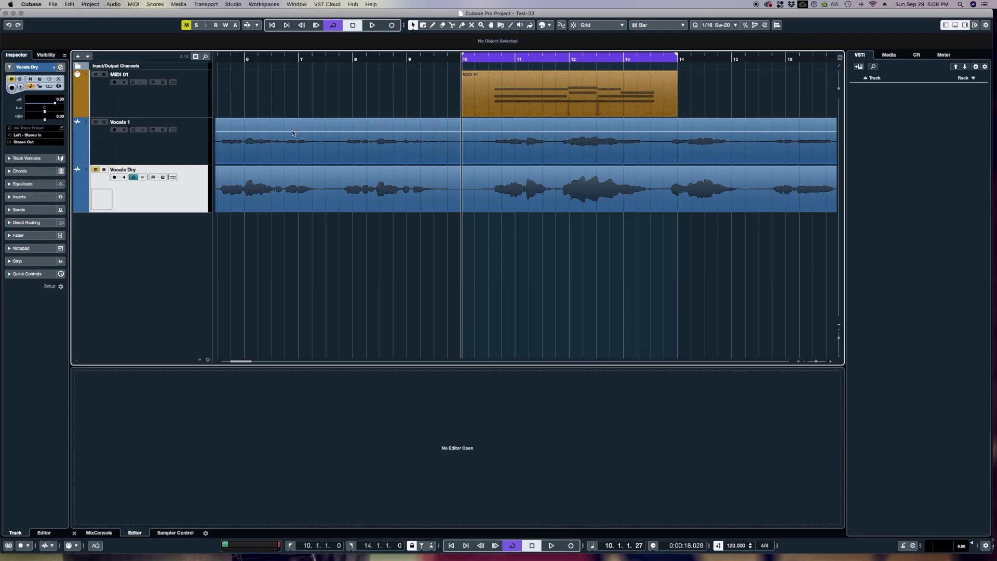
{"action": "left_click", "coordinate": [104, 121]}
{"action": "key", "text": "space"}
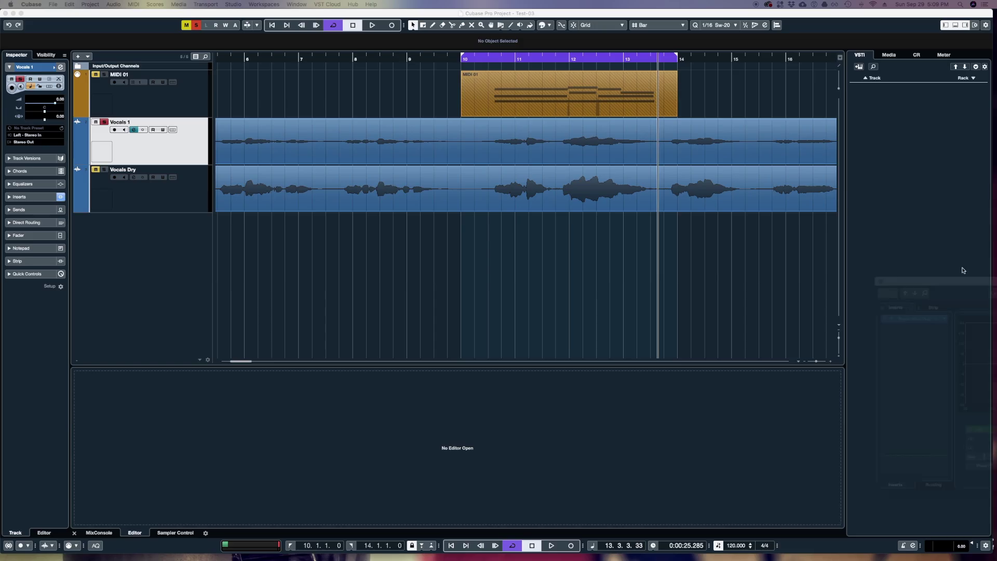
- Open the Vocals 1 channel settings and look up Reason Rack Plugin Effect among the insert effects in the Other category
{"action": "key", "text": "e"}
{"action": "left_click_drag", "start_coordinate": [439, 128], "coordinate": [426, 184]}
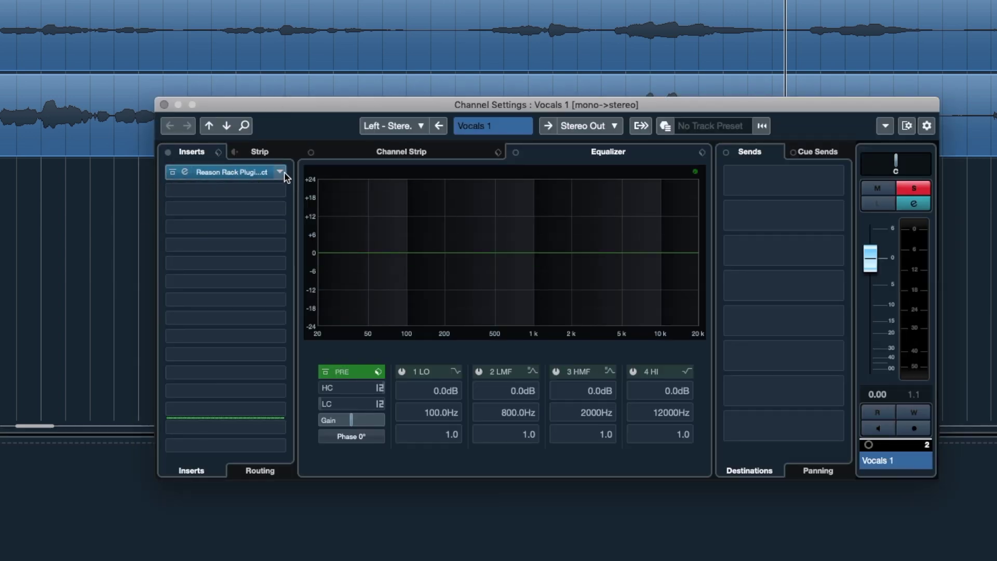
{"action": "left_click", "coordinate": [184, 175]}
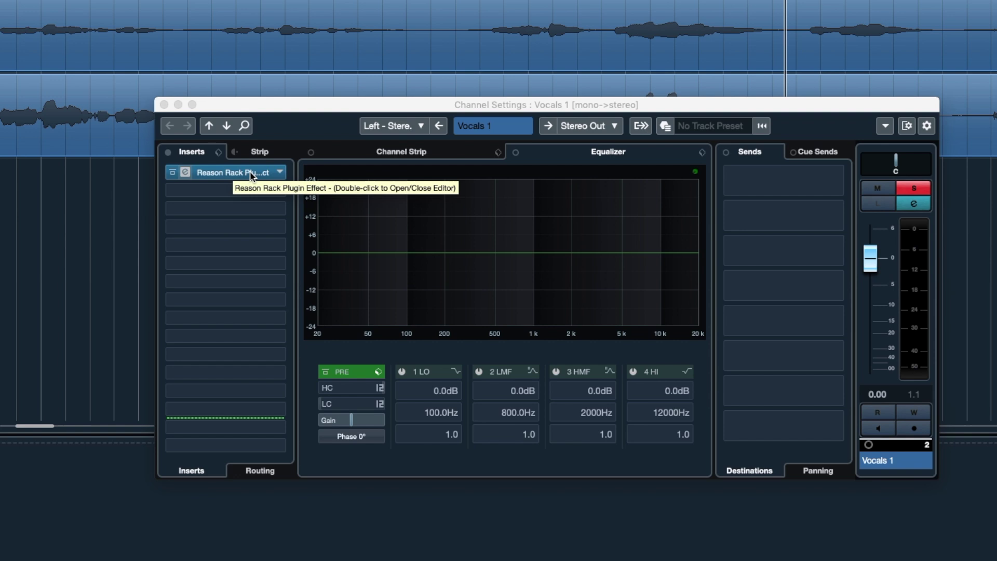
{"action": "left_click", "coordinate": [277, 189]}
{"action": "left_click", "coordinate": [277, 189]}
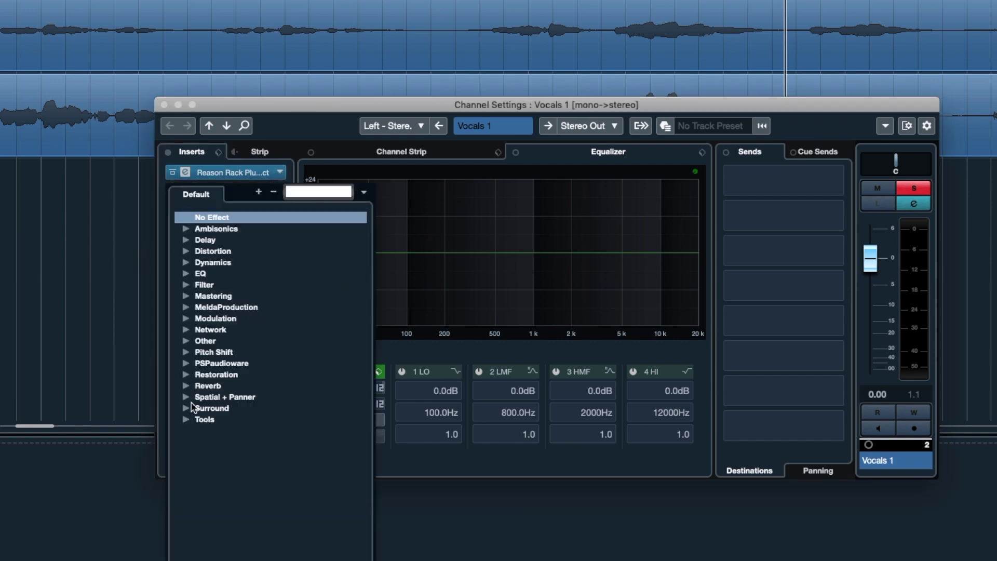
{"action": "left_click", "coordinate": [185, 343]}
{"action": "scroll", "coordinate": [293, 457], "scroll_direction": "down", "scroll_amount": 10}
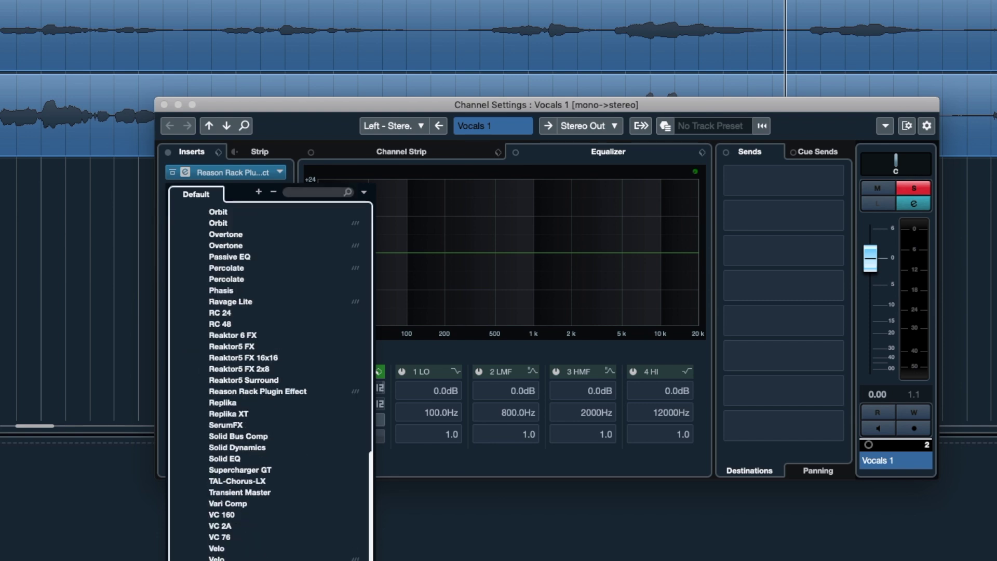
- Open the Reason Rack Plugin Effect inserted on Vocals 1 and flip the rack to show the rear cabling
{"action": "left_click", "coordinate": [232, 172]}
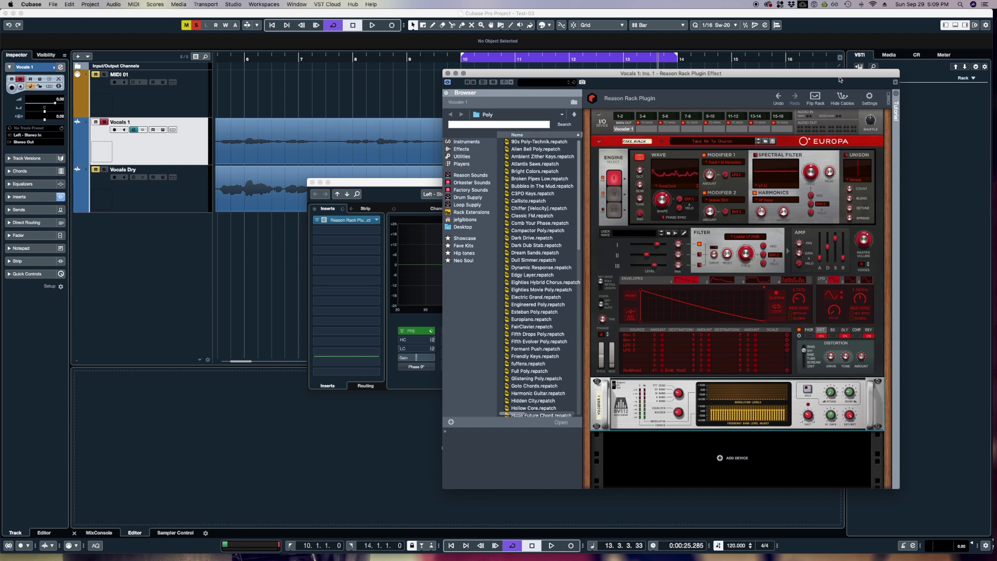
{"action": "left_click_drag", "start_coordinate": [811, 77], "coordinate": [850, 48]}
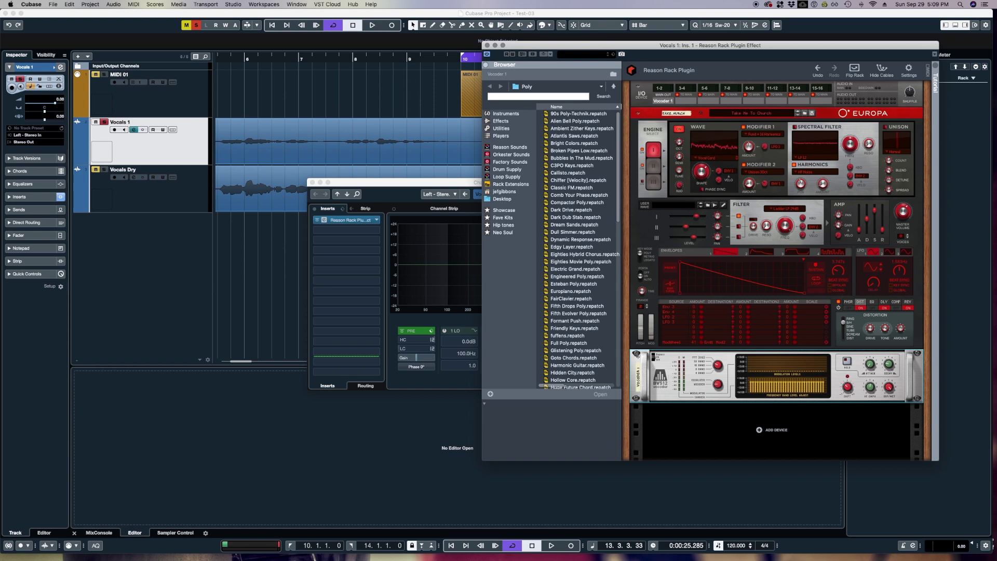
{"action": "left_click_drag", "start_coordinate": [754, 47], "coordinate": [746, 51]}
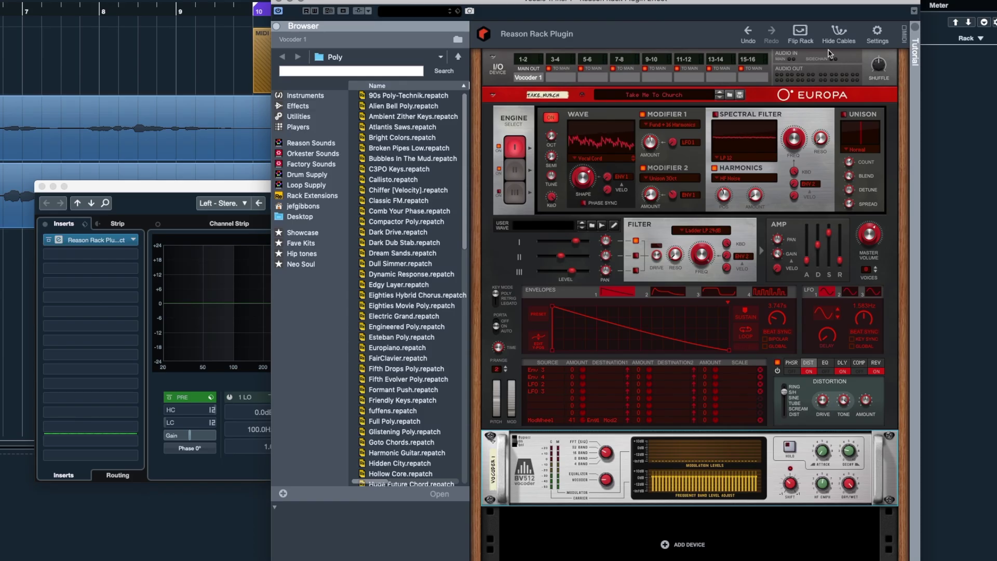
{"action": "left_click", "coordinate": [798, 37]}
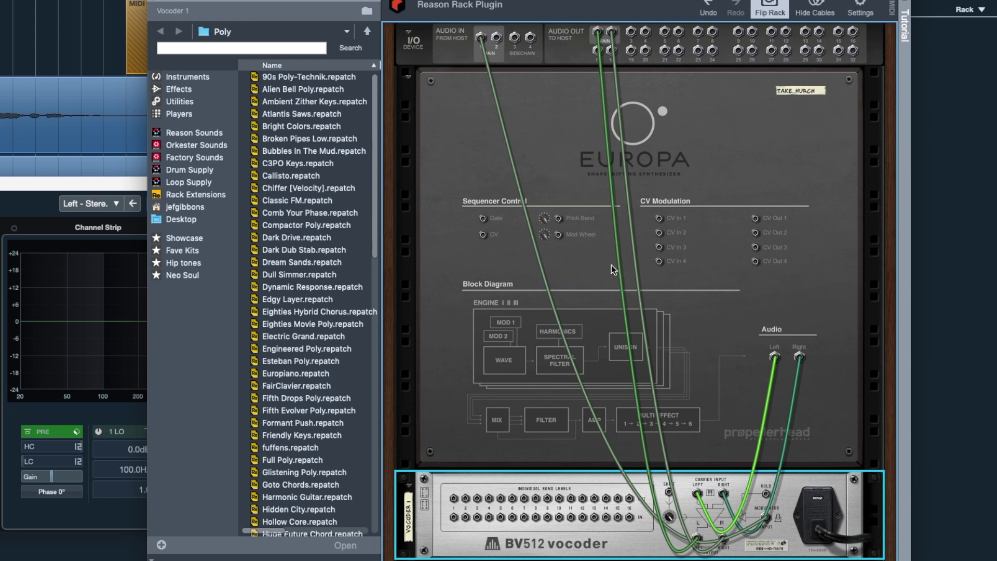
- Wire Europa's audio outputs to the BV512 vocoder's carrier input and the vocoder's outputs to the main audio outputs to the host
{"action": "key", "text": "ctrl+z"}
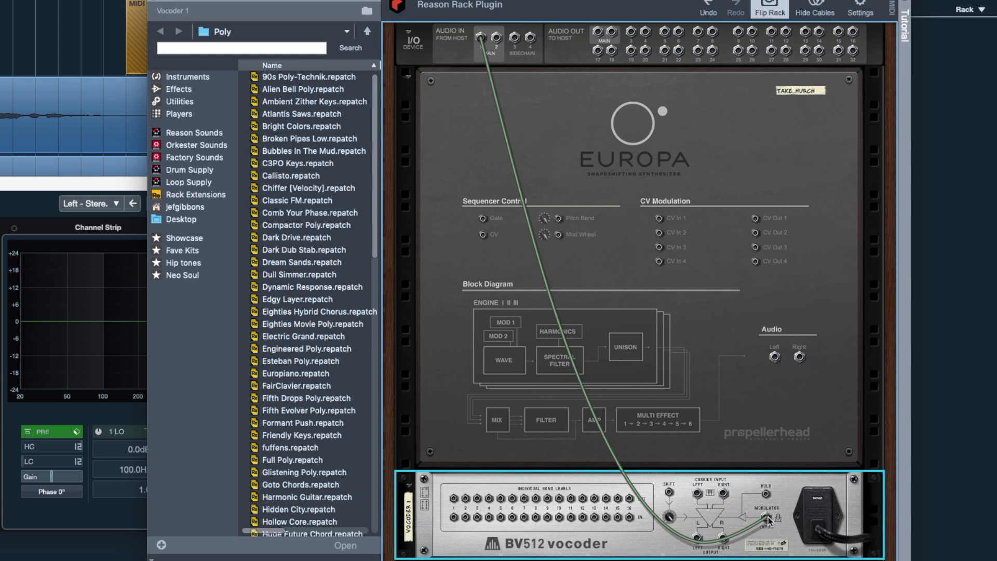
{"action": "mouse_move", "coordinate": [767, 516]}
{"action": "left_click_drag", "start_coordinate": [774, 358], "coordinate": [697, 492]}
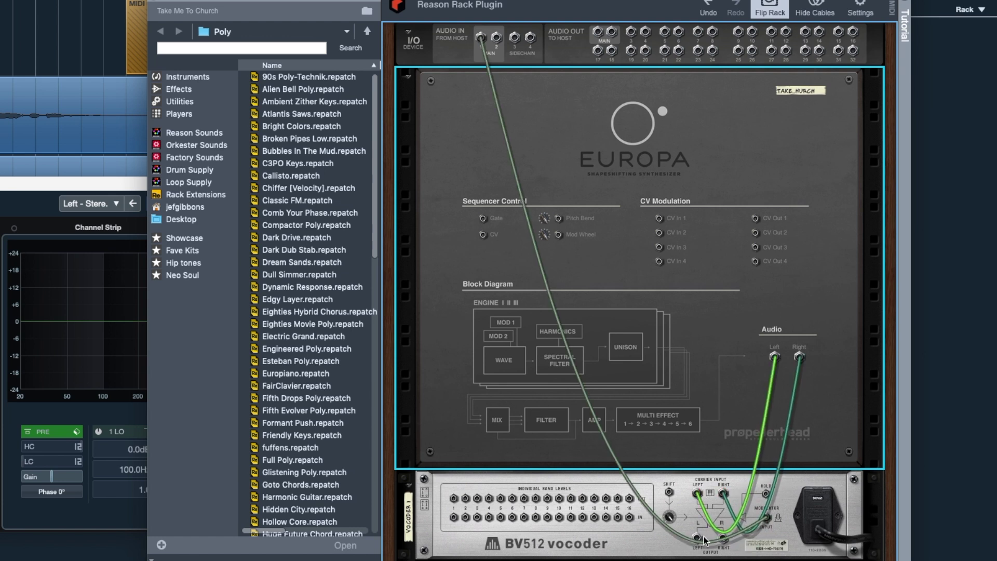
{"action": "left_click_drag", "start_coordinate": [696, 541], "coordinate": [597, 32]}
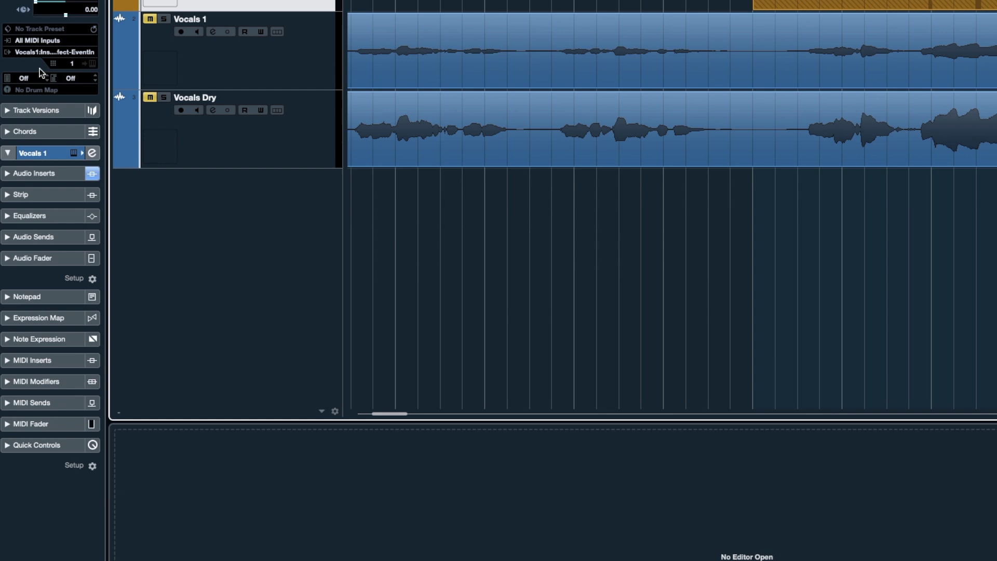
- Check the MIDI 01 track's output routing and view the Reason Rack plugin on Vocals 1 before closing it
{"action": "left_click", "coordinate": [32, 51]}
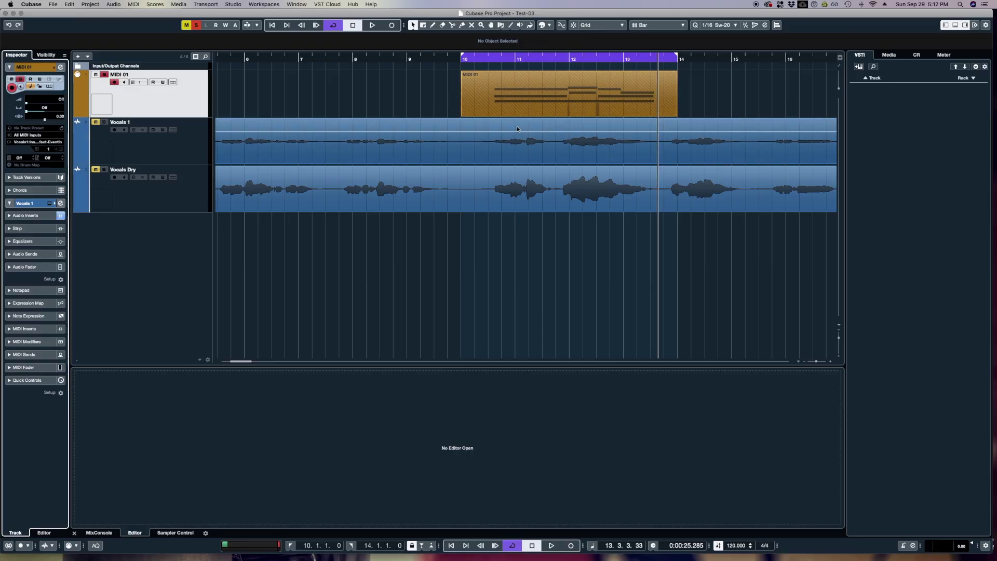
{"action": "left_click", "coordinate": [135, 131]}
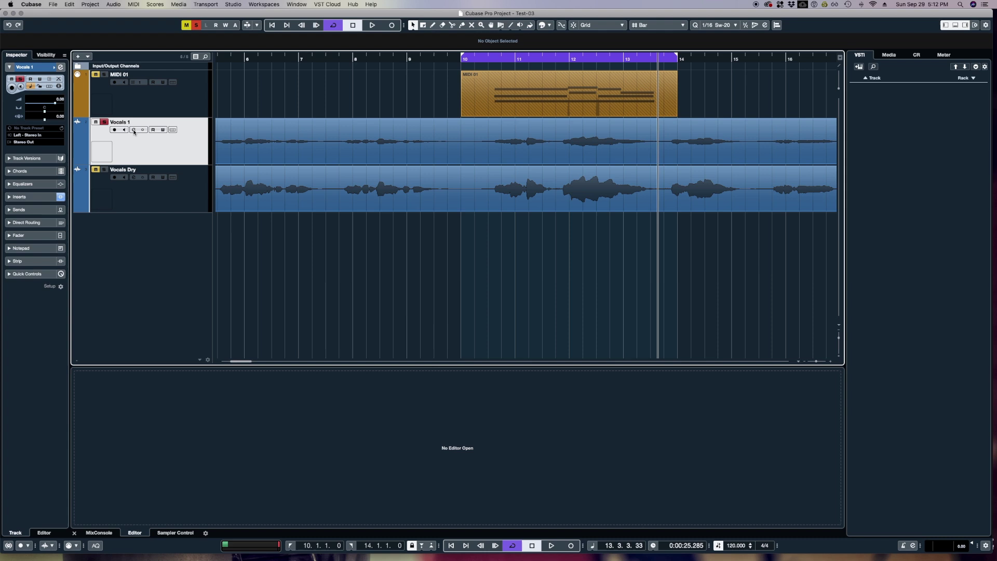
{"action": "left_click", "coordinate": [133, 130]}
{"action": "left_click", "coordinate": [324, 220]}
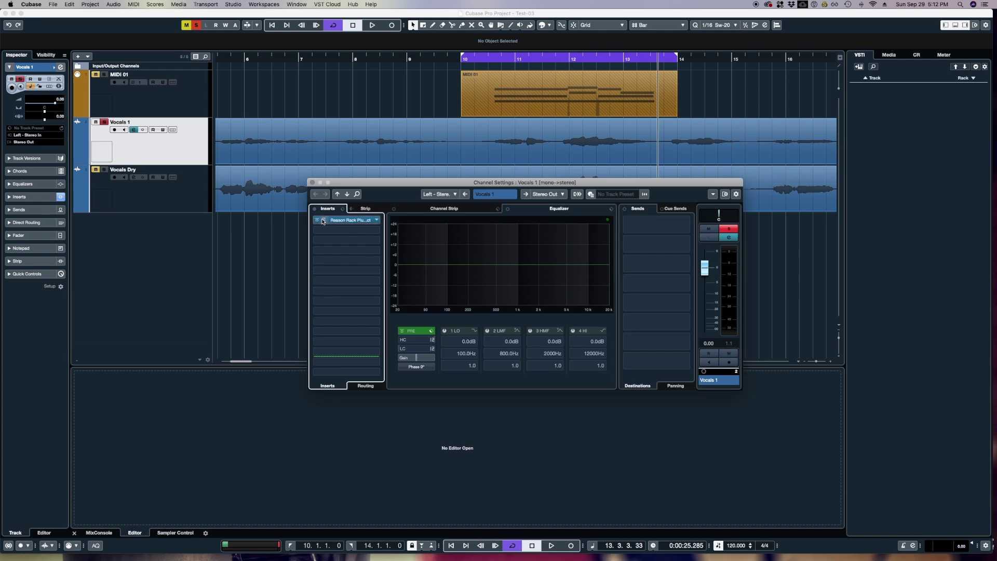
{"action": "left_click_drag", "start_coordinate": [845, 116], "coordinate": [741, 83]}
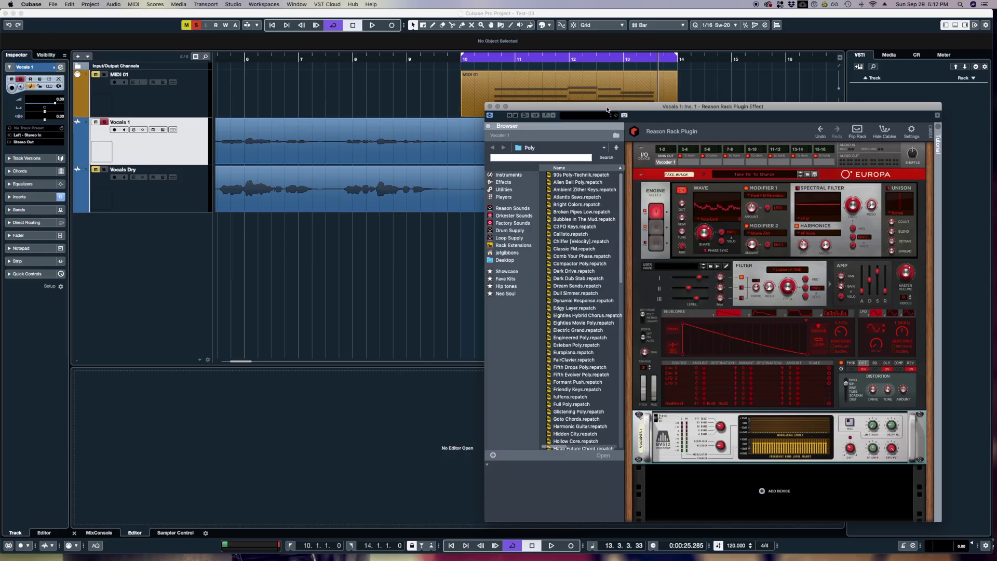
{"action": "left_click_drag", "start_coordinate": [486, 87], "coordinate": [531, 113]}
{"action": "key", "text": "super+w"}
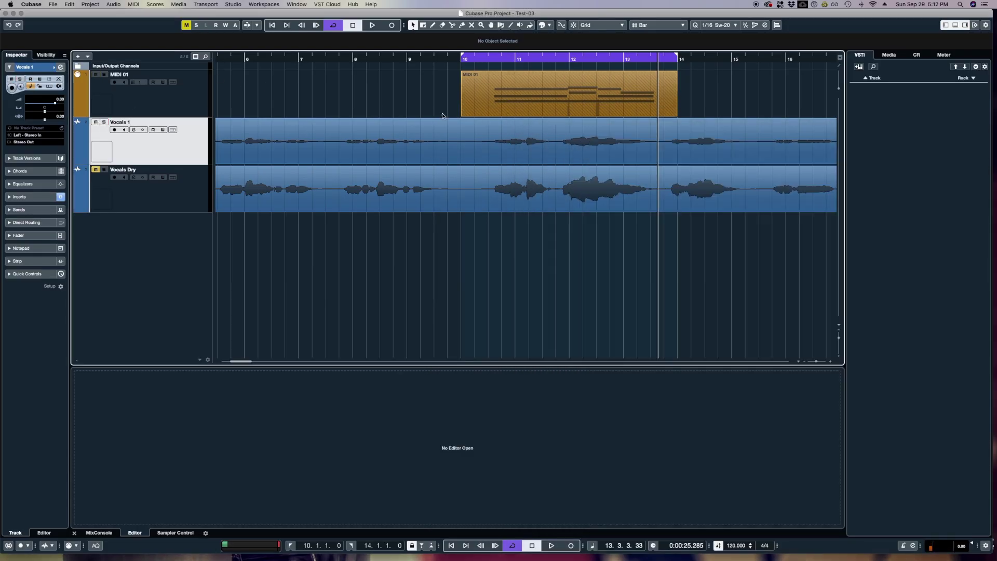
- Select the MIDI 01 part and play the looped section from bar 10 with the MIDI track still muted
{"action": "left_click", "coordinate": [467, 109]}
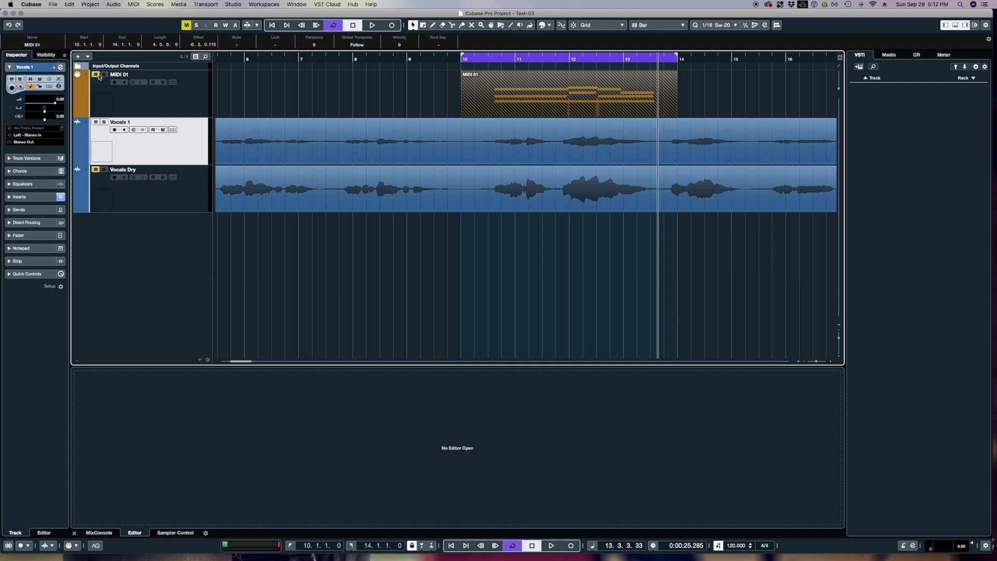
{"action": "left_click", "coordinate": [466, 59]}
{"action": "key", "text": "space"}
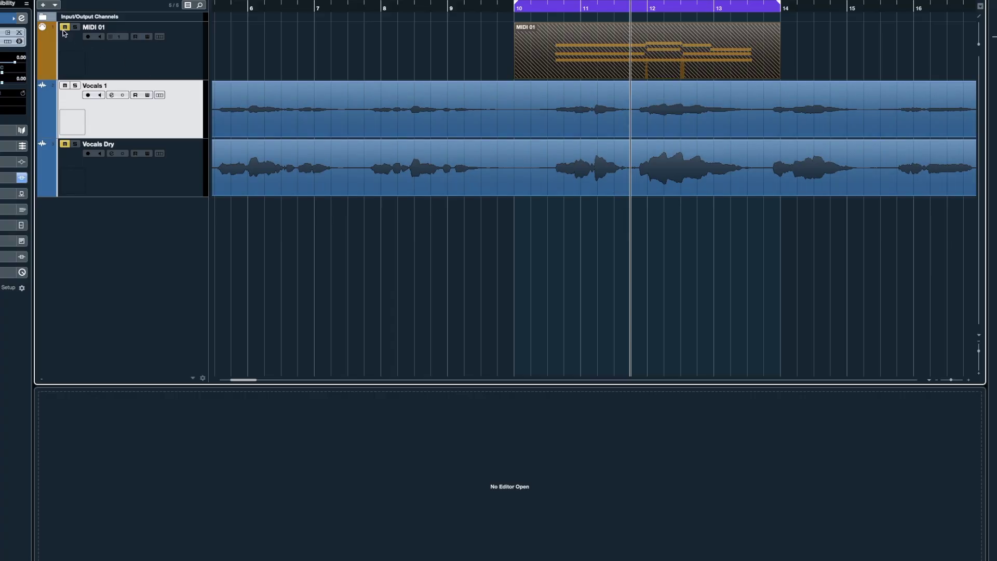
- Mute the recorded MIDI 01 part and play the section with the unmuted MIDI 01 track selected for live input
{"action": "key", "text": "shift+m"}
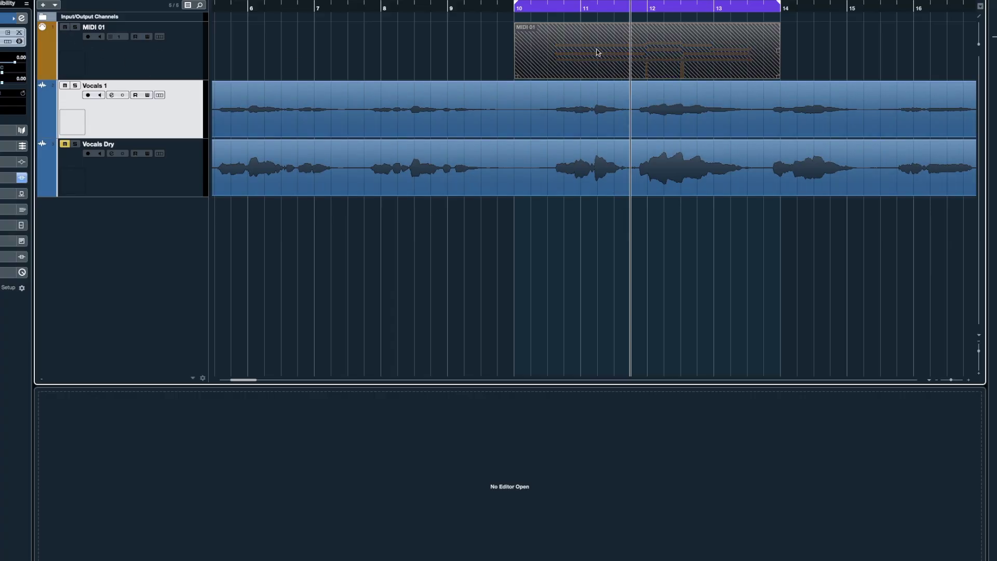
{"action": "left_click", "coordinate": [127, 69]}
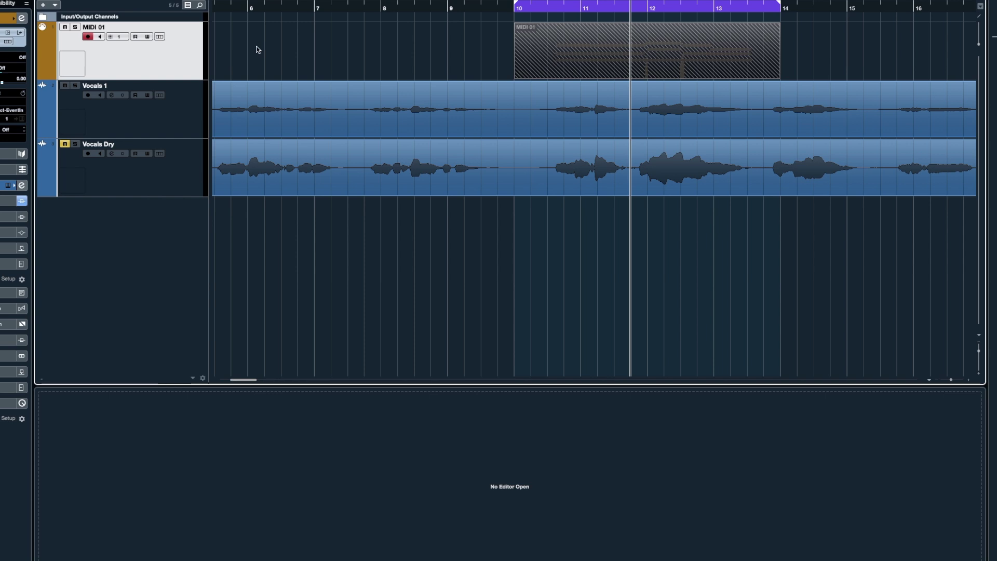
{"action": "key", "text": "space"}
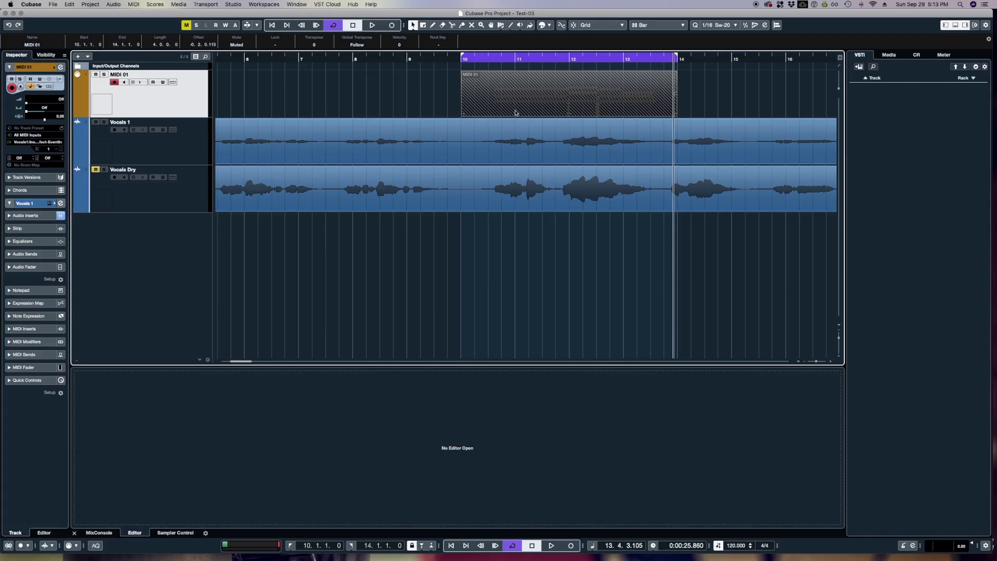
- Unmute the MIDI 01 part and play back the looped section with it driving the vocoder
{"action": "key", "text": "shift+u"}
{"action": "left_click", "coordinate": [486, 60]}
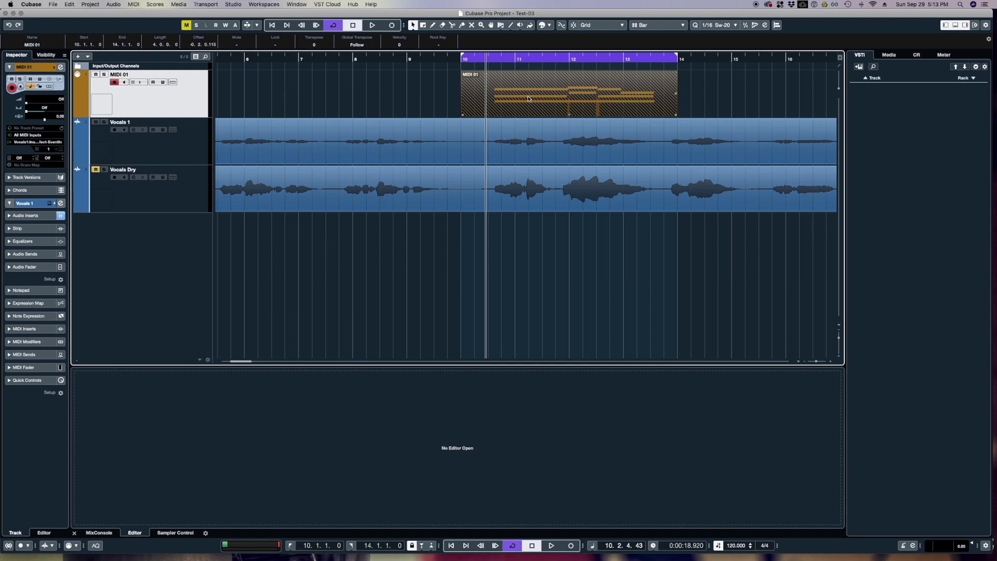
{"action": "key", "text": "space"}
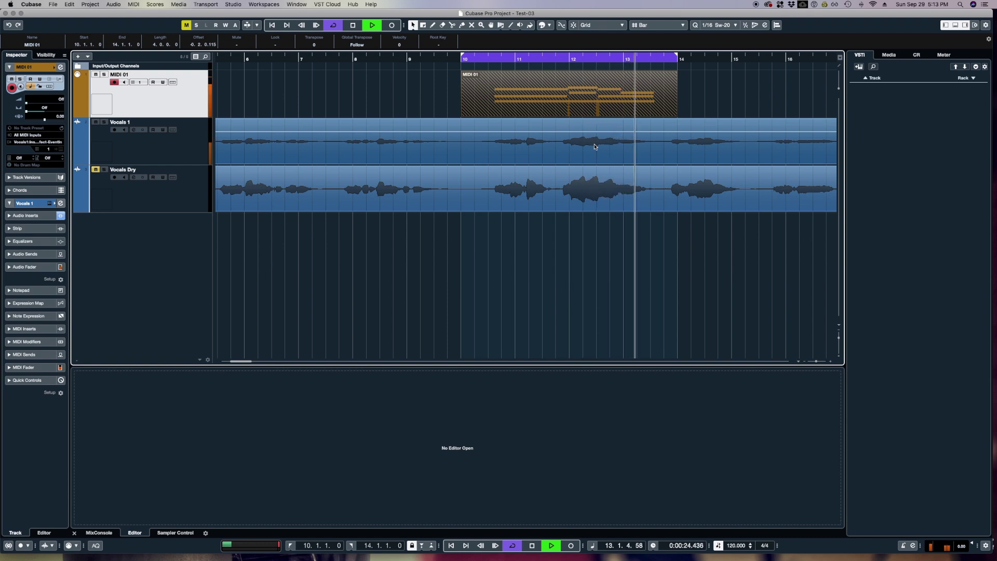
{"action": "key", "text": "space"}
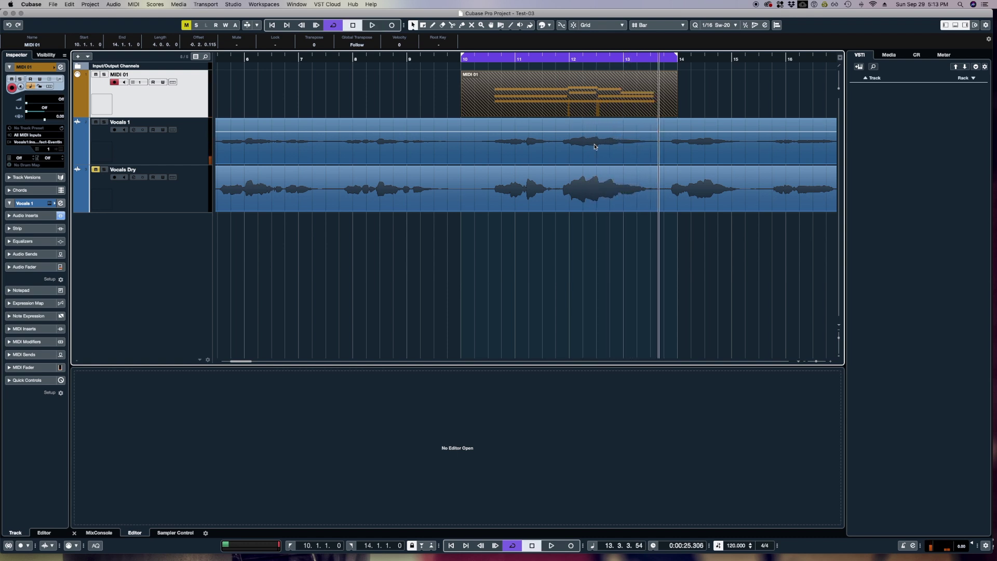
- Reopen the Reason Rack plugin on Vocals 1, try the BV512 vocoder at 4 bands, and set its band count to 8
{"action": "left_click", "coordinate": [165, 151]}
{"action": "left_click", "coordinate": [133, 129]}
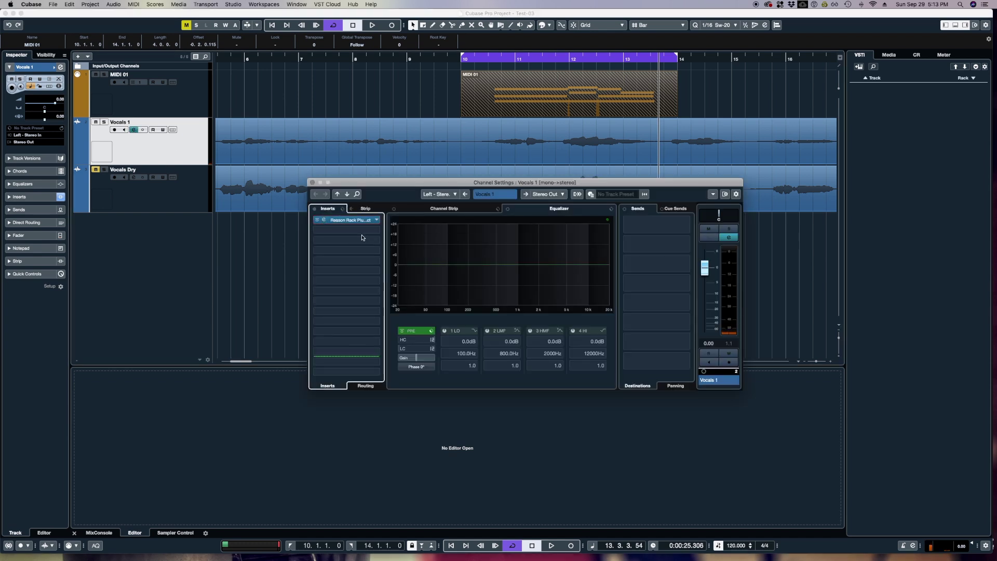
{"action": "left_click", "coordinate": [329, 220]}
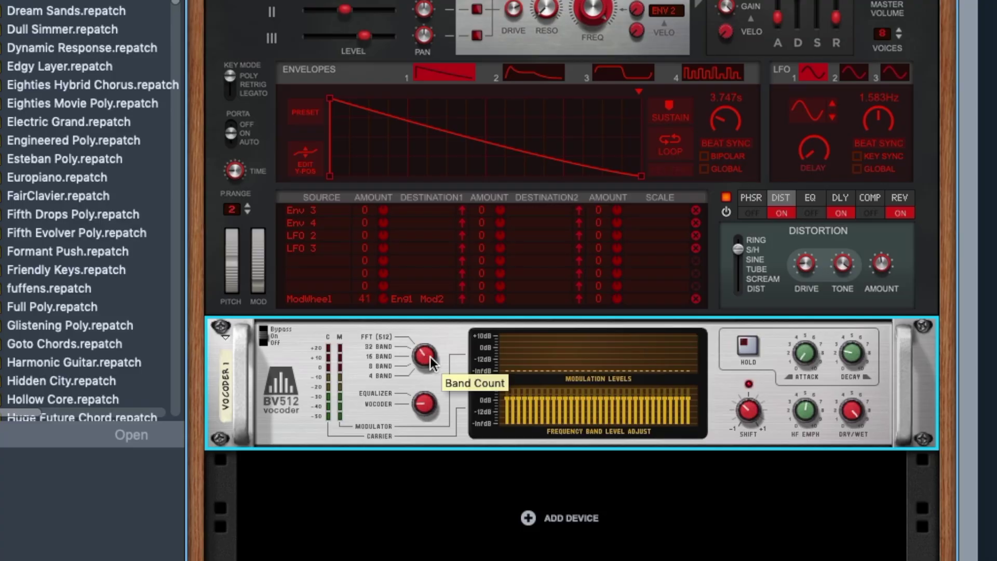
{"action": "left_click_drag", "start_coordinate": [430, 357], "coordinate": [428, 477]}
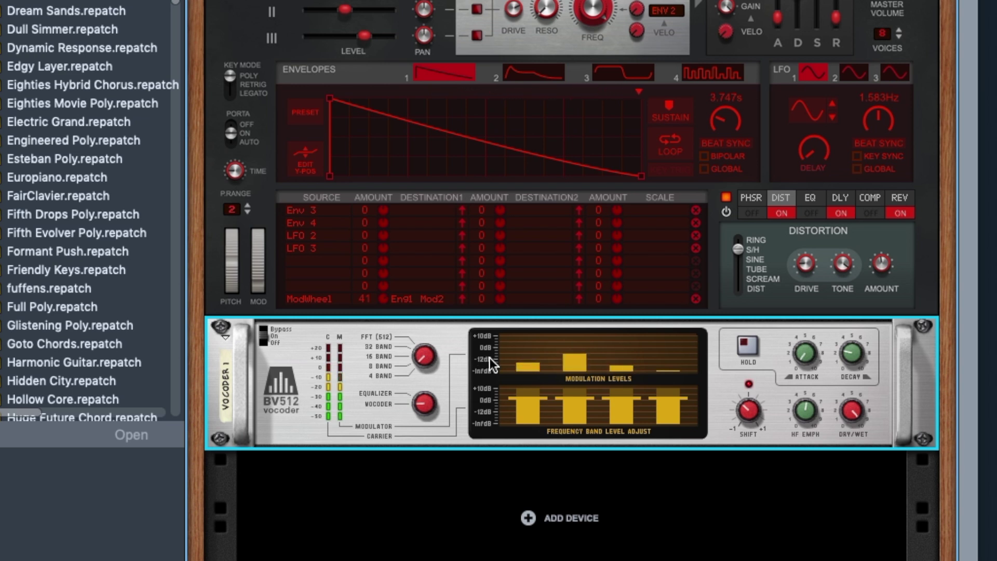
{"action": "left_click_drag", "start_coordinate": [415, 358], "coordinate": [429, 359]}
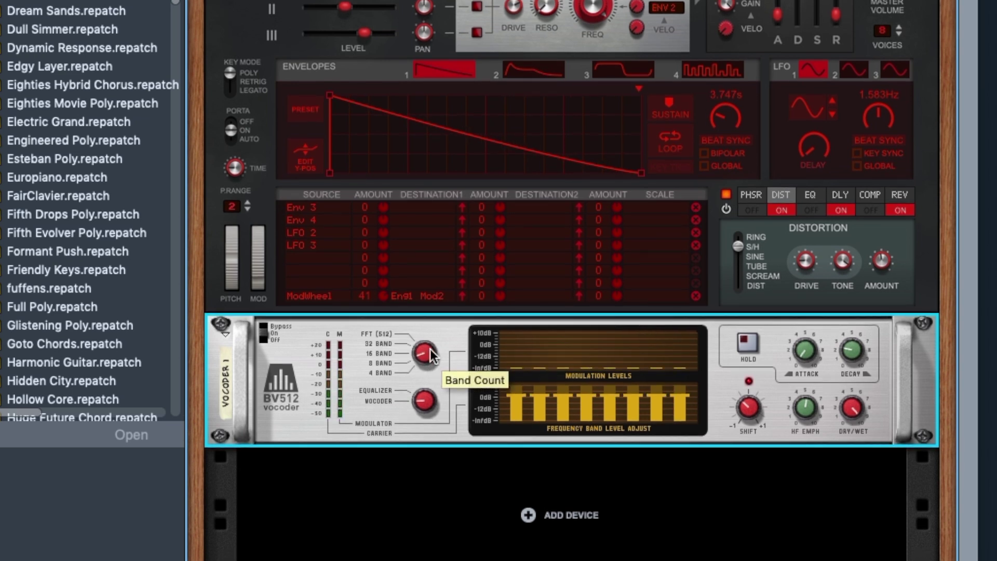
- Try the vocoder's Hold function by engaging and releasing it twice during playback
{"action": "left_click", "coordinate": [745, 347]}
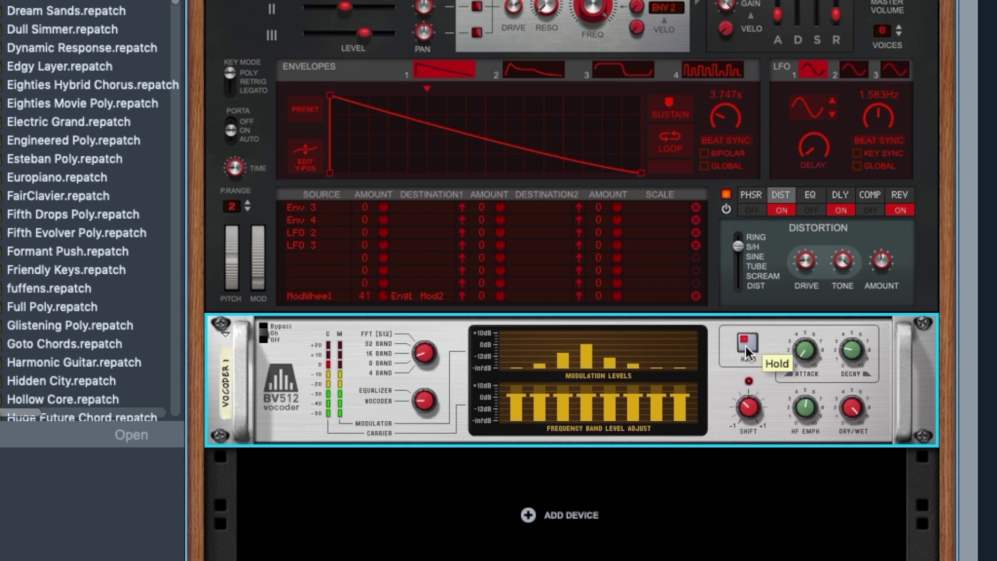
{"action": "left_click", "coordinate": [746, 346]}
{"action": "left_click", "coordinate": [745, 346]}
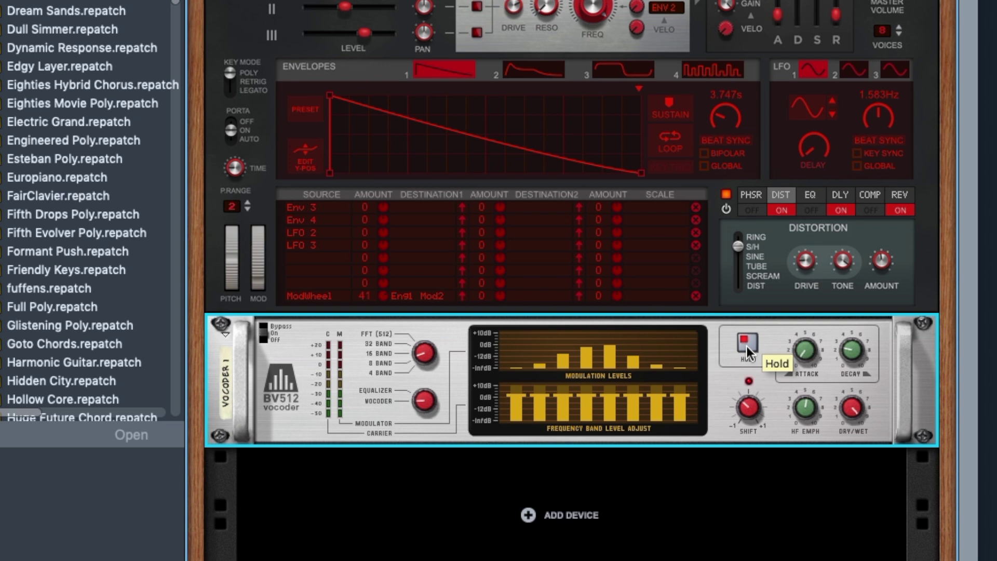
{"action": "left_click", "coordinate": [746, 346]}
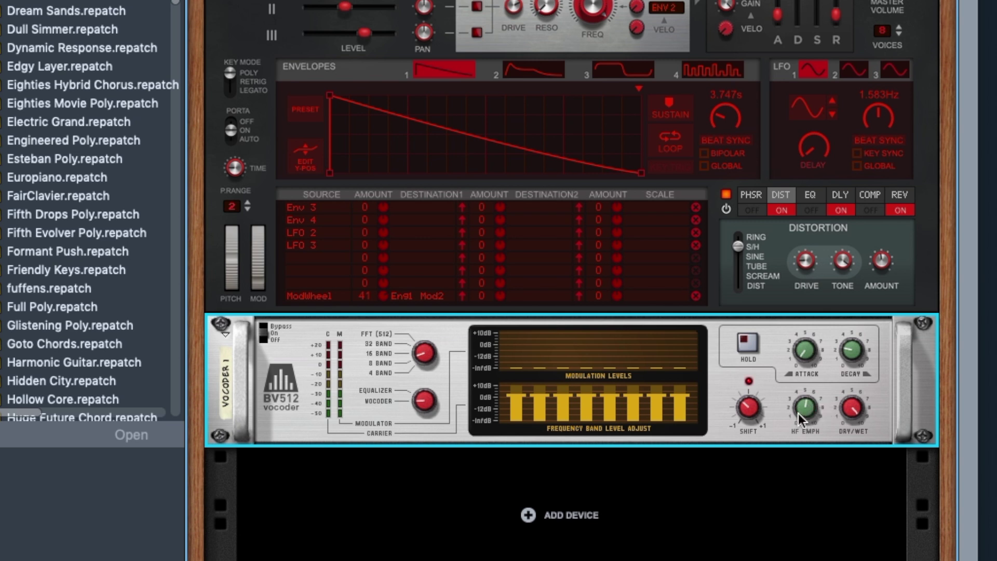
- Adjust the Shift control on the BV512 vocoder
{"action": "mouse_move", "coordinate": [814, 407]}
{"action": "mouse_move", "coordinate": [747, 413]}
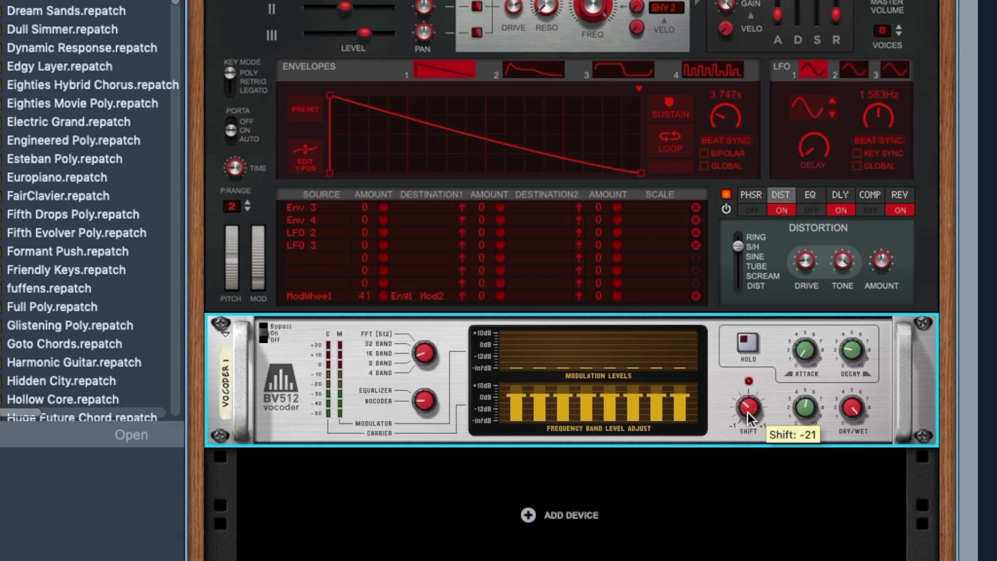
{"action": "mouse_move", "coordinate": [749, 413]}
{"action": "left_mouse_down"}
{"action": "mouse_move", "coordinate": [764, 380]}
{"action": "mouse_move", "coordinate": [755, 428]}
{"action": "mouse_move", "coordinate": [762, 398]}
{"action": "left_mouse_up"}
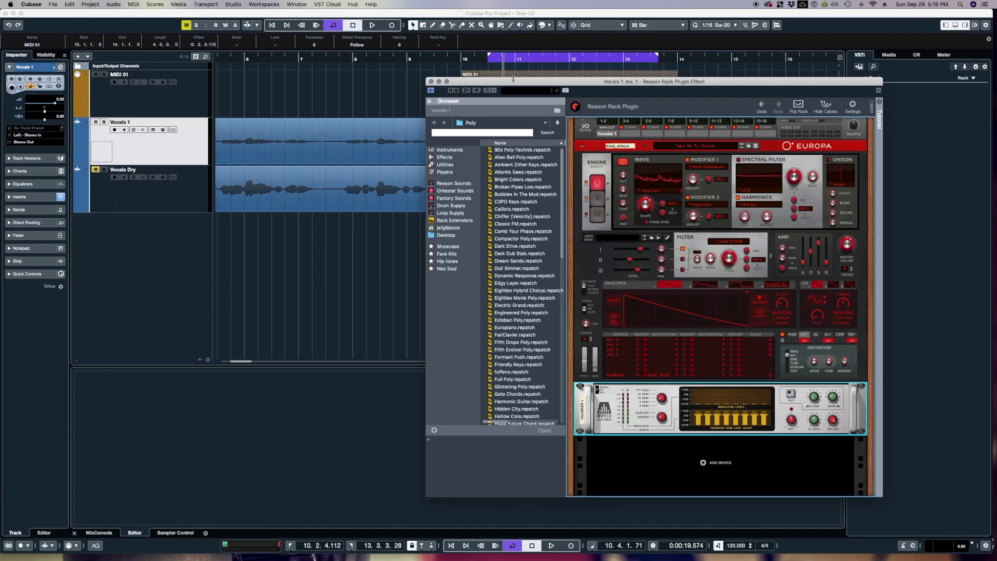
- Close the Reason Rack window on Vocals 1 and enable Write Automation for the Scenic Pad plugin
{"action": "left_click", "coordinate": [438, 82]}
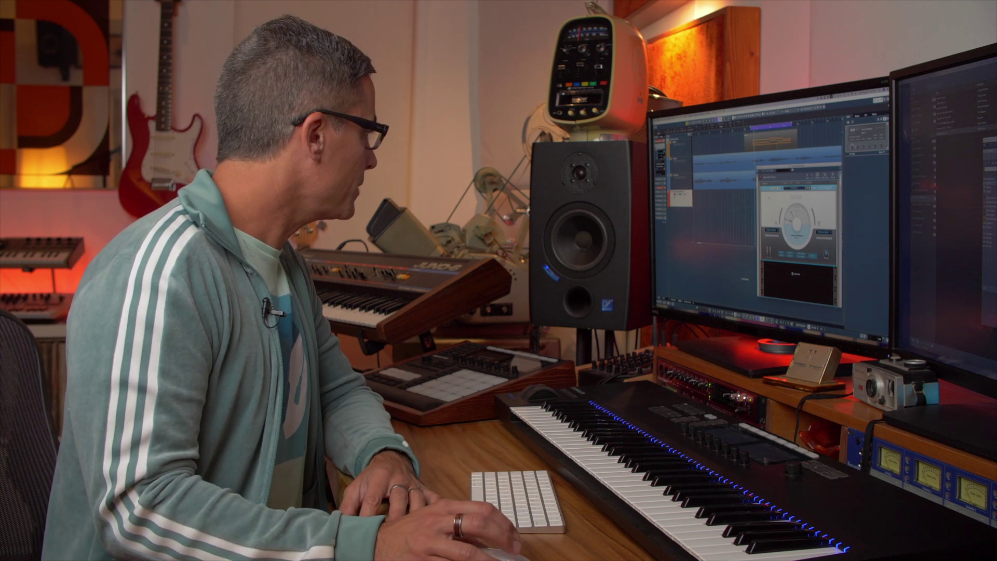
{"action": "key", "text": "Escape"}
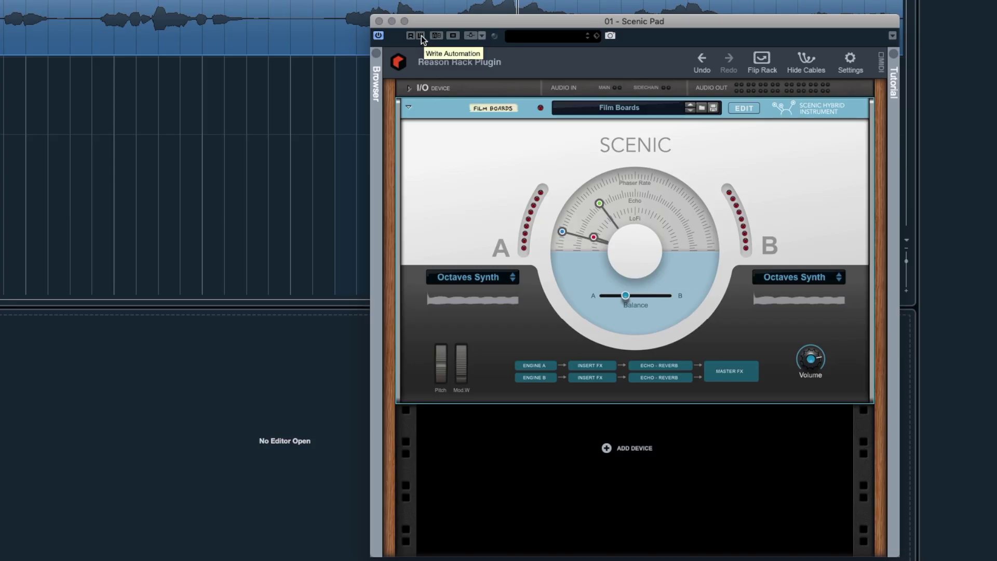
{"action": "left_click", "coordinate": [421, 38]}
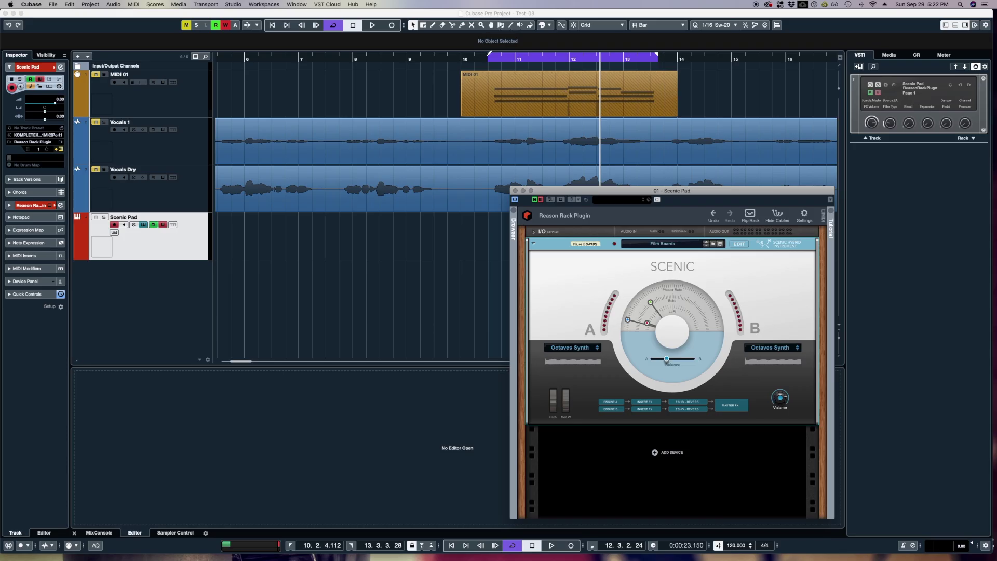
- Move the left locator to 9.3.4.60 and play the recorded Scenic Pad part from bar 9
{"action": "left_click_drag", "start_coordinate": [490, 56], "coordinate": [446, 57]}
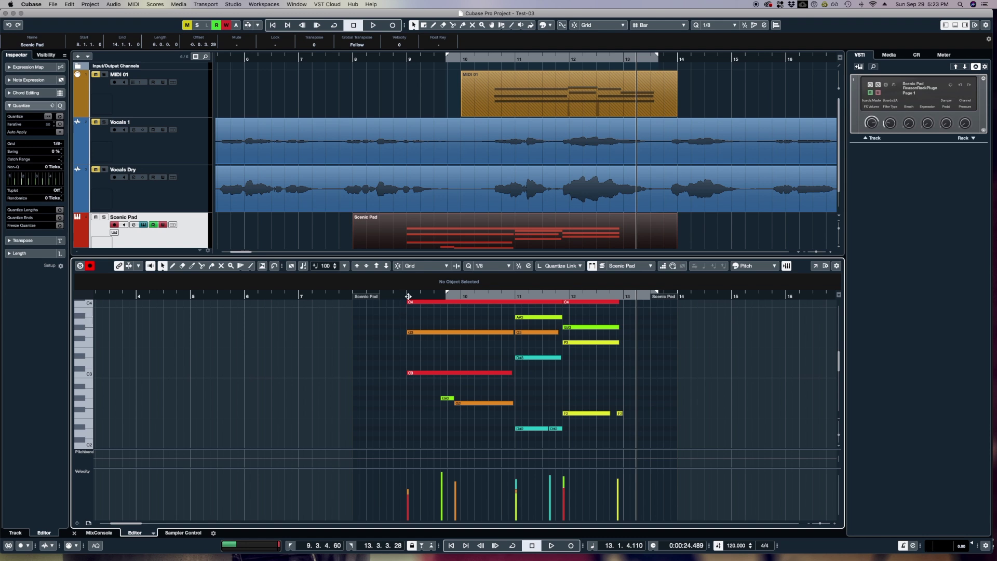
{"action": "left_click", "coordinate": [408, 295]}
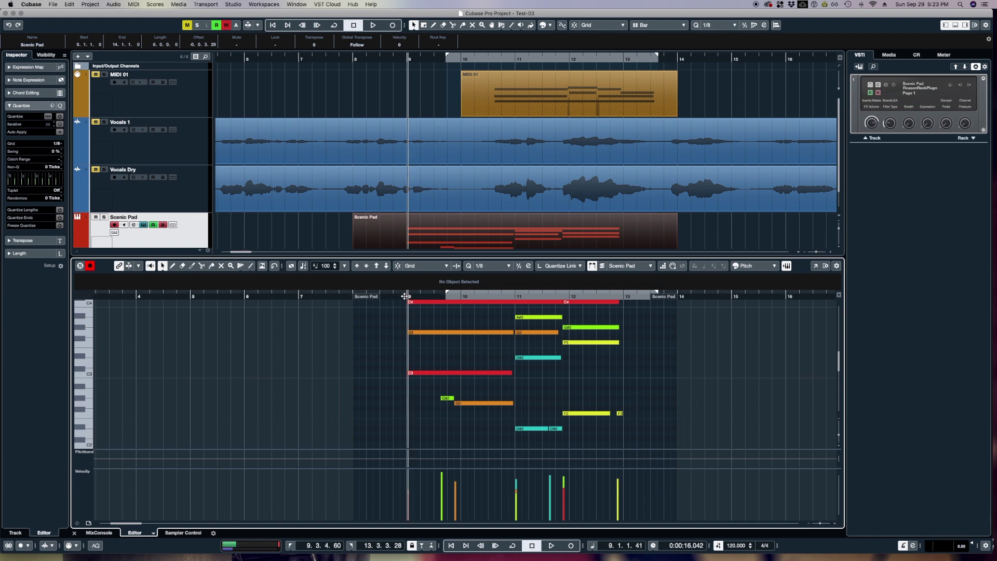
{"action": "key", "text": "space"}
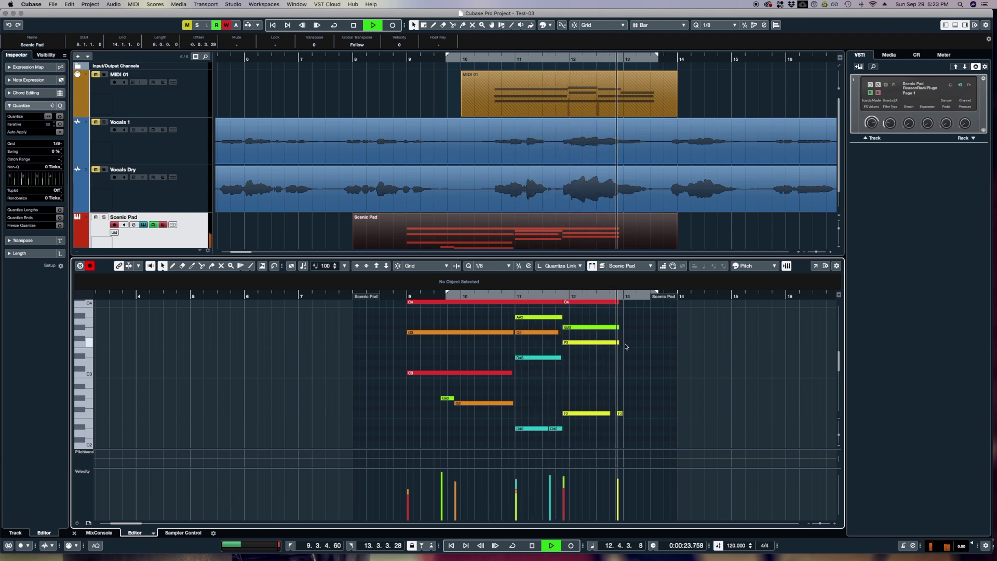
{"action": "key", "text": "space"}
{"action": "key", "text": "Return"}
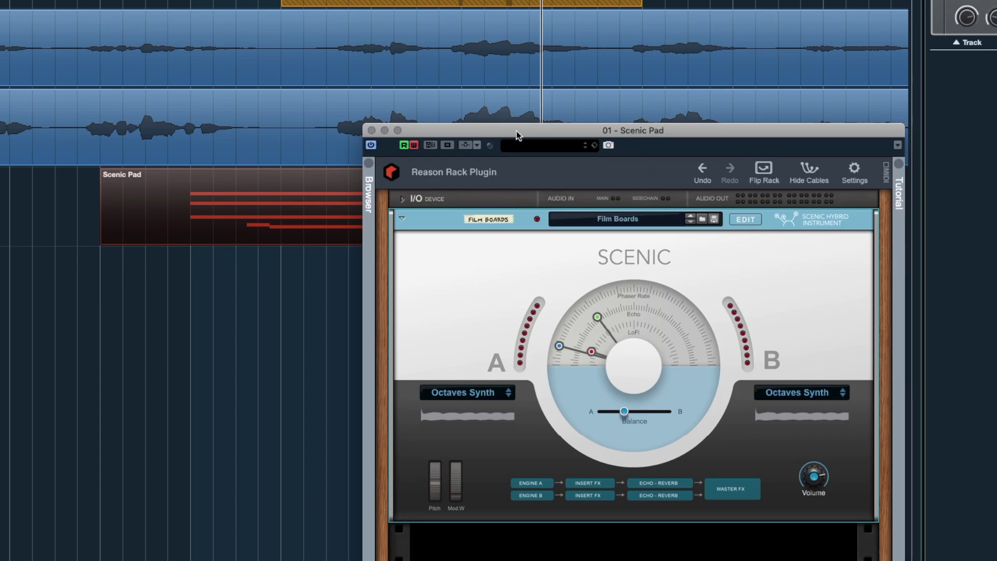
- Write automation for Scenic's Phaser Rate control while playing back the Scenic Pad part
{"action": "left_click_drag", "start_coordinate": [516, 131], "coordinate": [528, 98]}
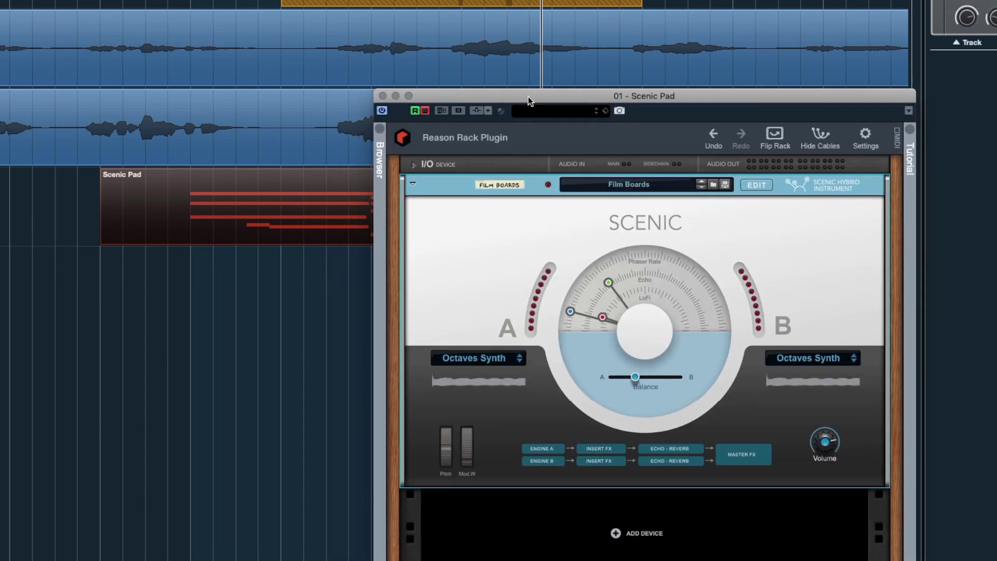
{"action": "key", "text": "space"}
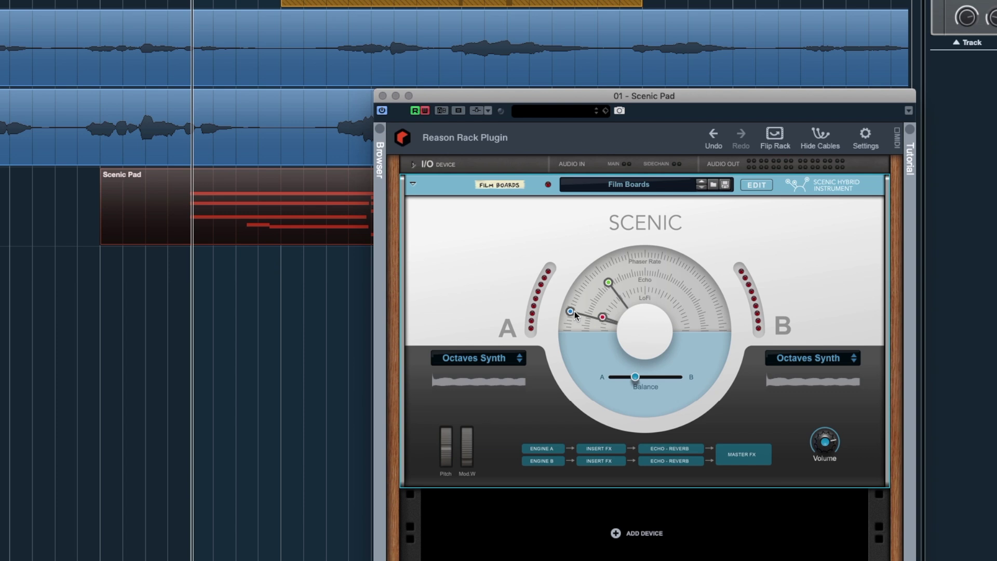
{"action": "key", "text": "space"}
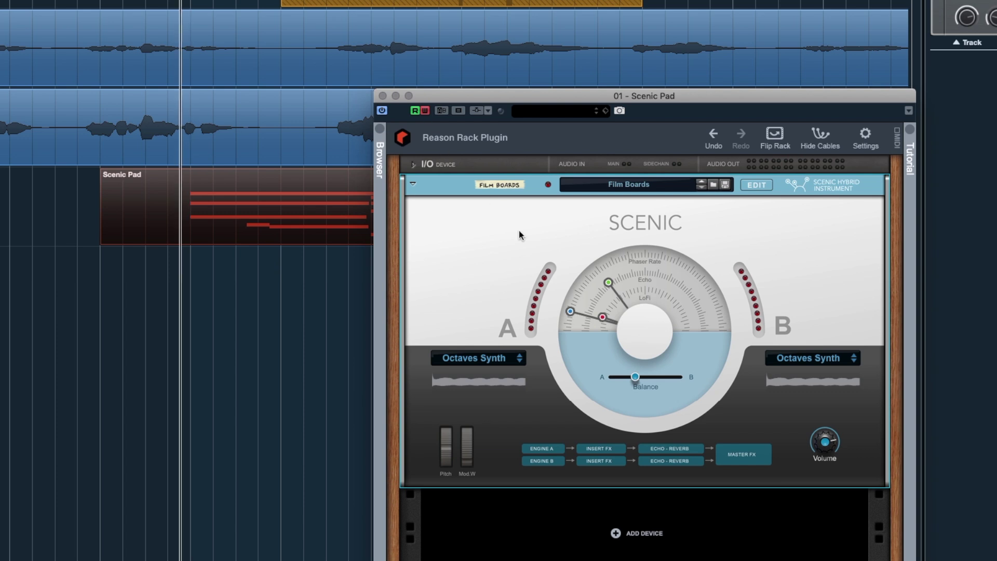
{"action": "left_click_drag", "start_coordinate": [572, 310], "coordinate": [632, 310]}
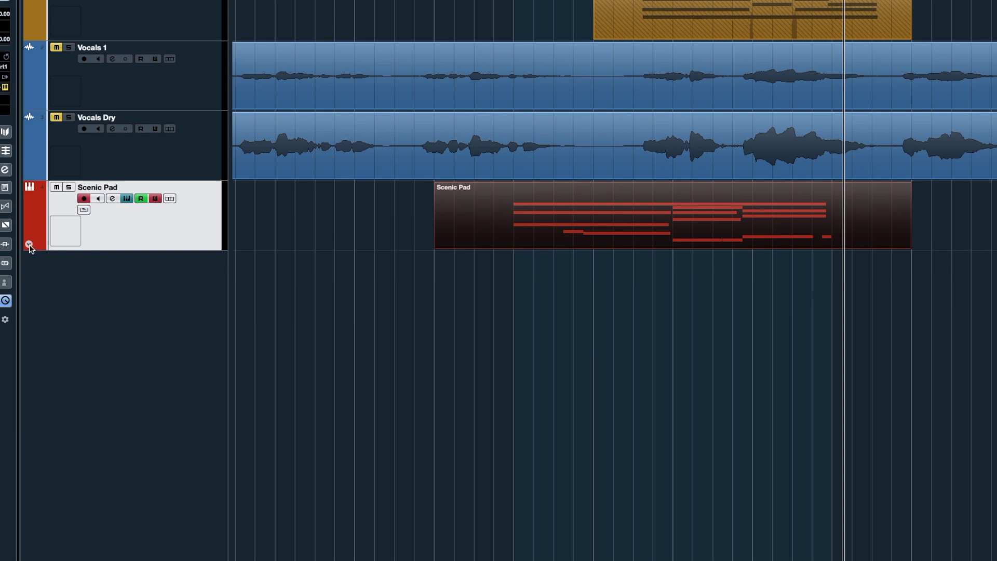
- Show an automation lane under the Scenic Pad track and assign it to Film Boards:Macro1
{"action": "left_click", "coordinate": [28, 244]}
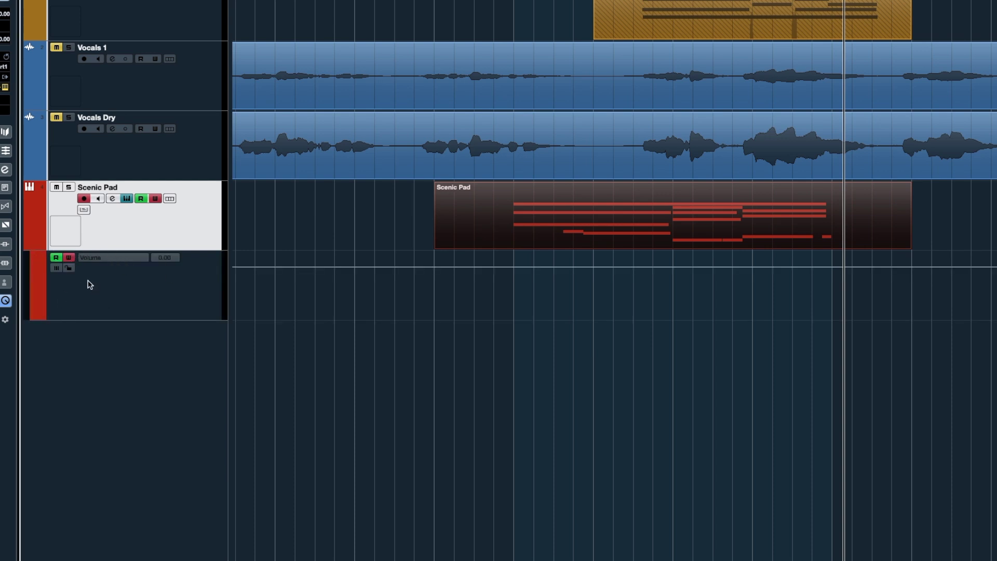
{"action": "left_click", "coordinate": [112, 258]}
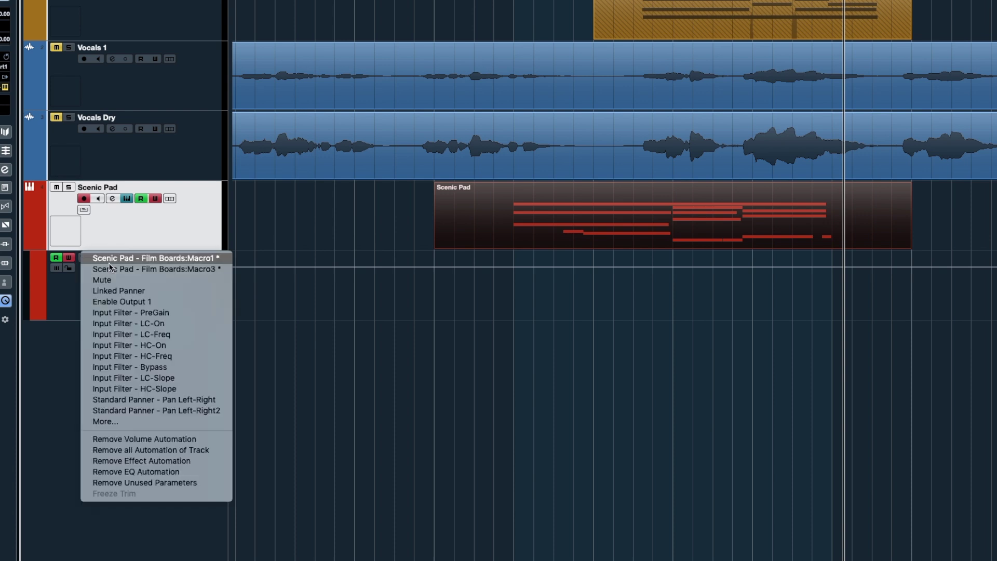
{"action": "left_click", "coordinate": [168, 258]}
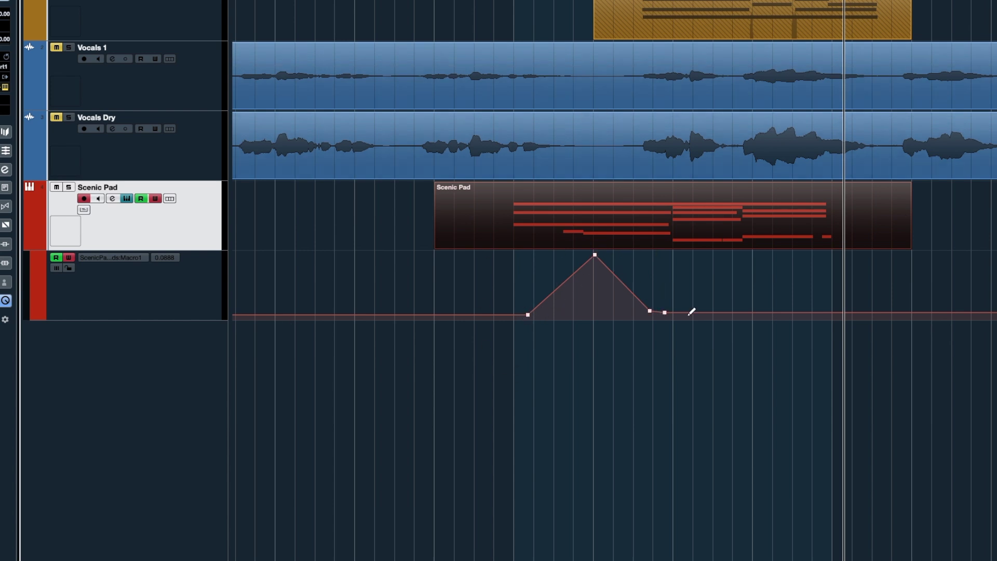
- Add a second Scenic Pad automation lane for Film Boards:Macro3 below the Macro1 lane
{"action": "left_click", "coordinate": [133, 257]}
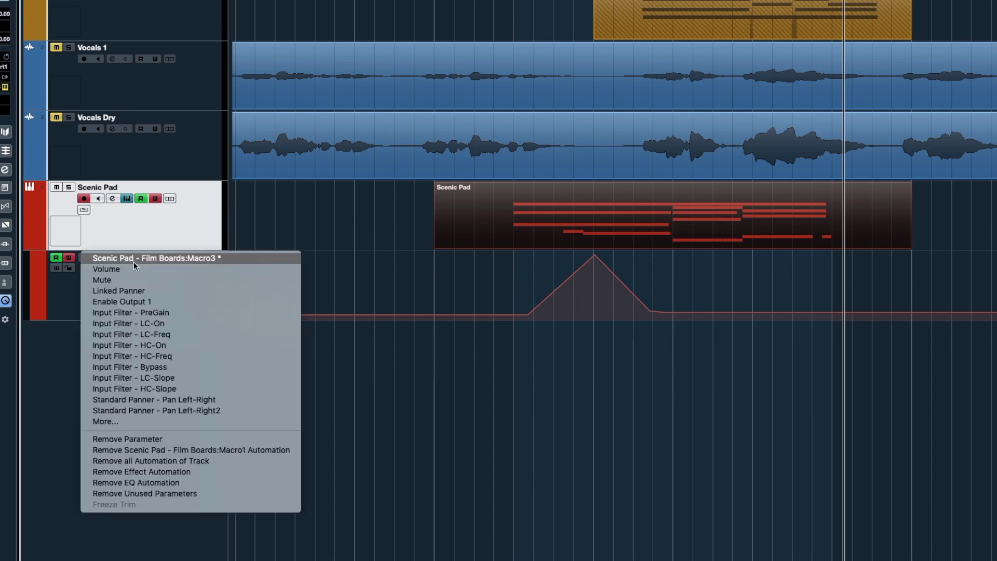
{"action": "left_click", "coordinate": [103, 228]}
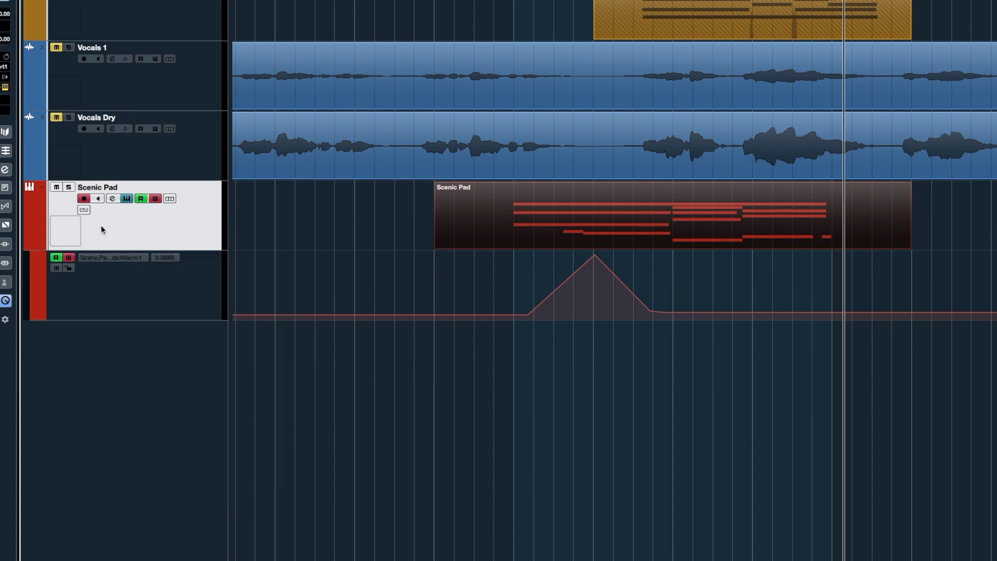
{"action": "left_click", "coordinate": [35, 316]}
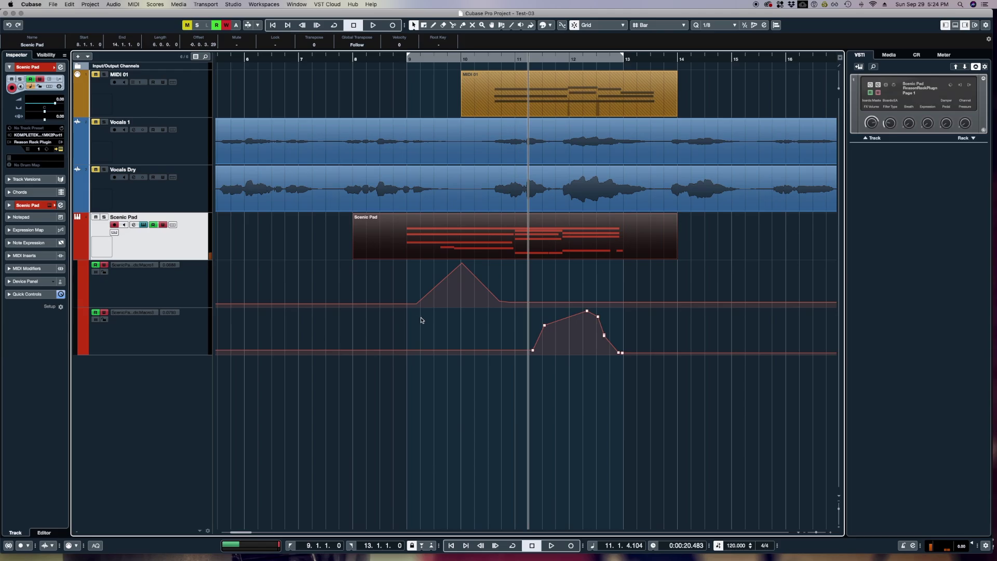
- Reshape the Macro1 automation so its ramp starts at bar 9, peaks at bar 10 and ends at bar 11
{"action": "left_click_drag", "start_coordinate": [416, 305], "coordinate": [406, 306]}
{"action": "left_click_drag", "start_coordinate": [462, 264], "coordinate": [462, 264]}
{"action": "left_click_drag", "start_coordinate": [498, 300], "coordinate": [516, 310]}
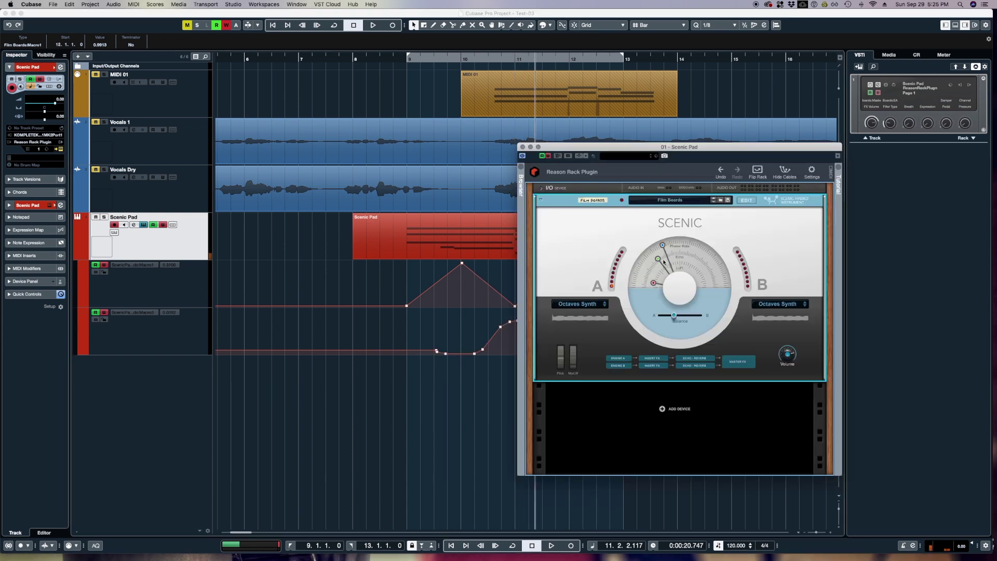
- Play back the Scenic Pad part and watch the automation move the Scenic controls
{"action": "key", "text": "space"}
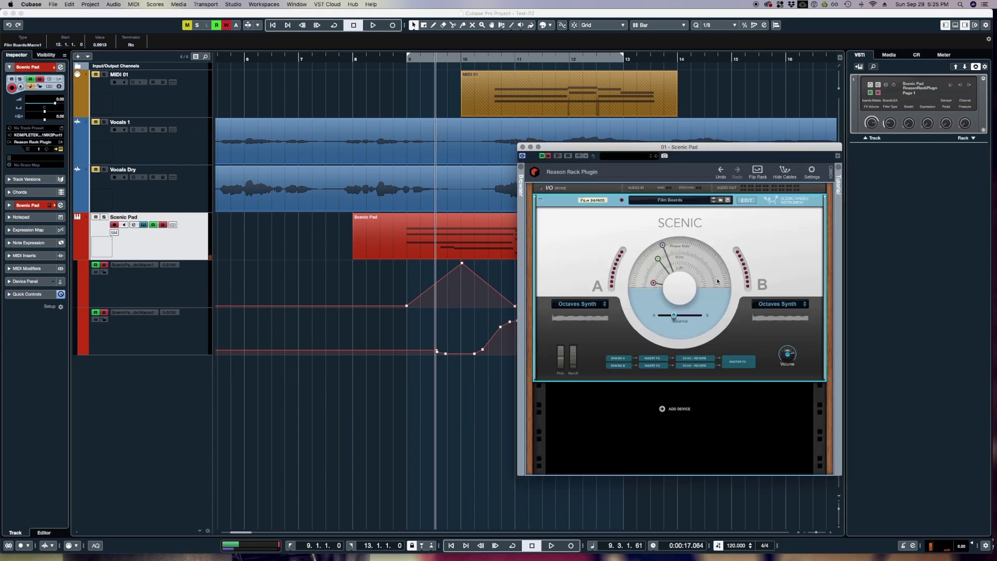
{"action": "key", "text": "space"}
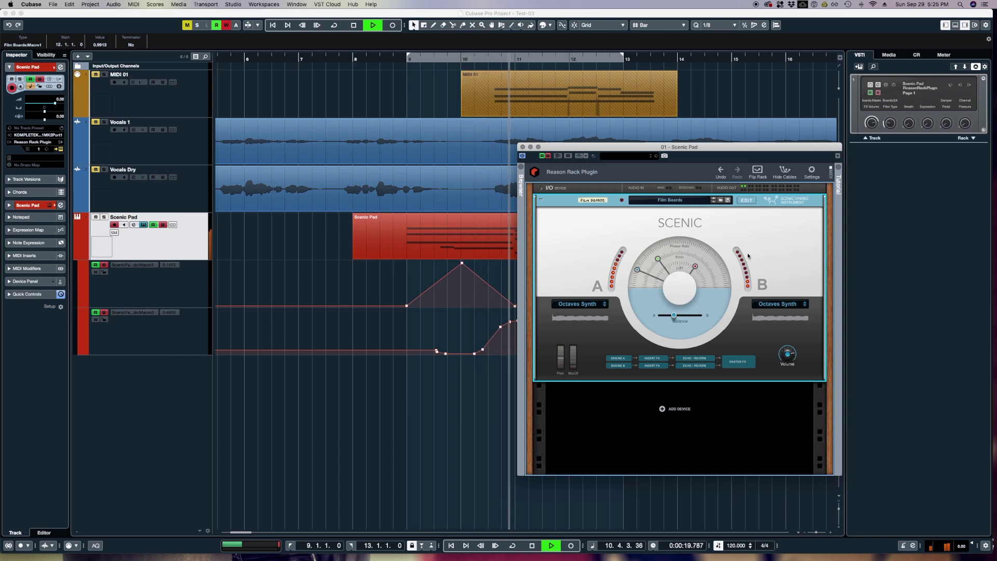
{"action": "key", "text": "space"}
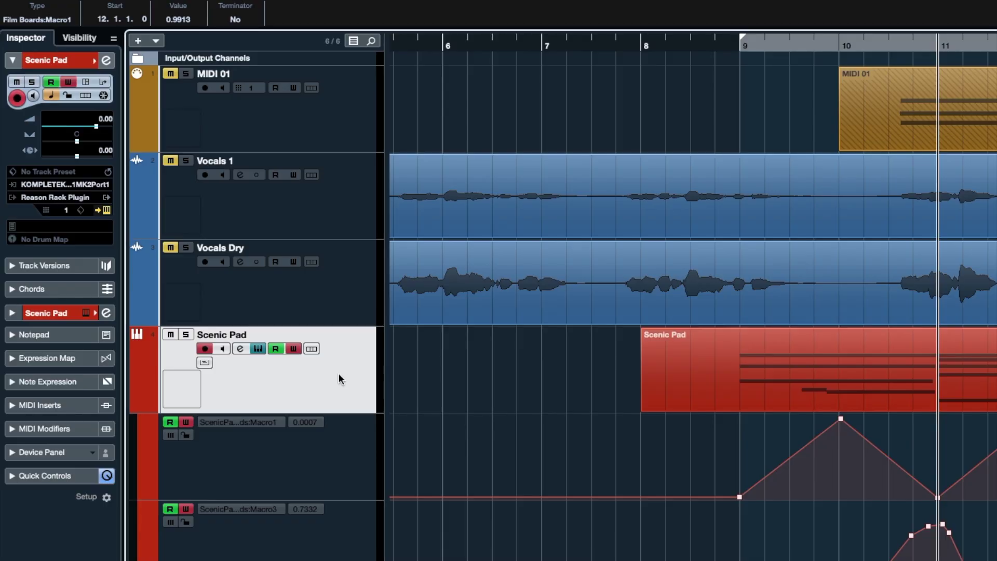
- Expand the Scenic Pad track's Quick Controls and open the Track Quick Controls settings in Studio Setup
{"action": "left_click", "coordinate": [46, 478]}
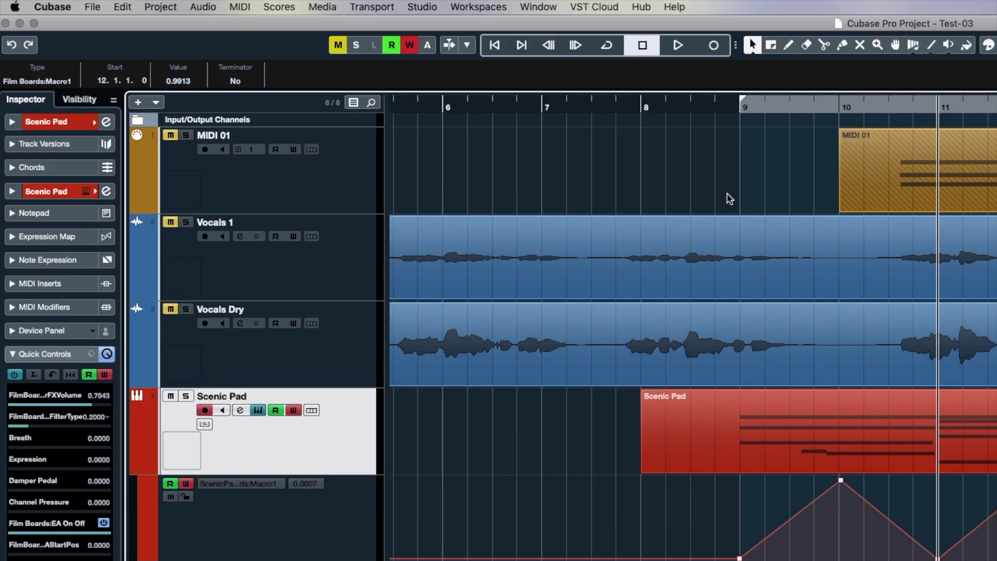
{"action": "left_click", "coordinate": [421, 6]}
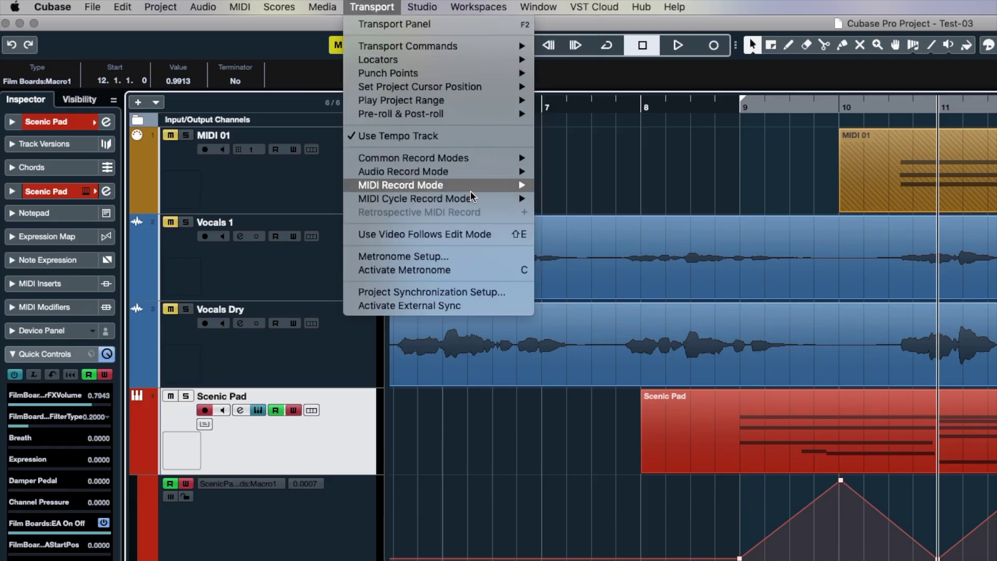
{"action": "left_click", "coordinate": [458, 244]}
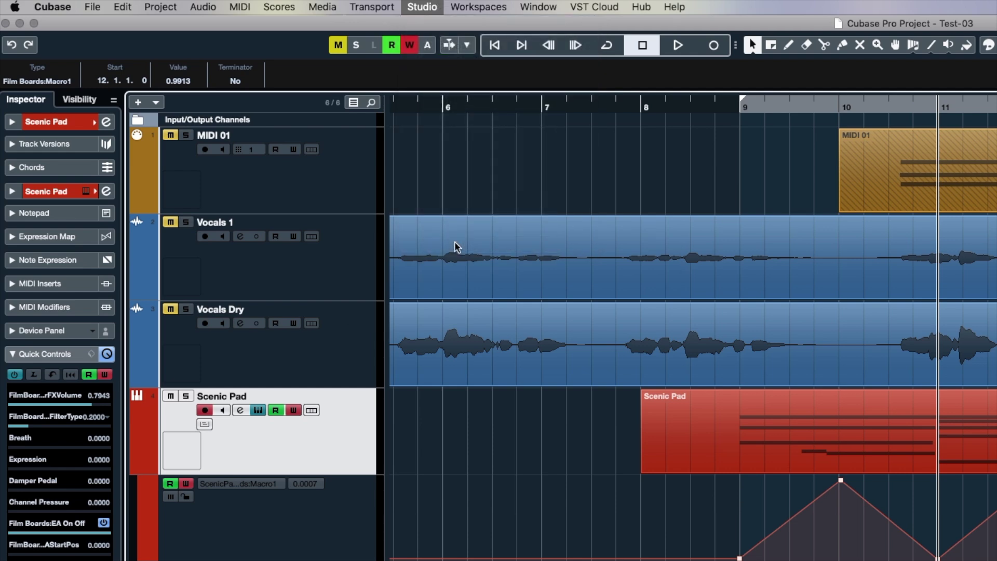
{"action": "left_click_drag", "start_coordinate": [619, 237], "coordinate": [677, 187]}
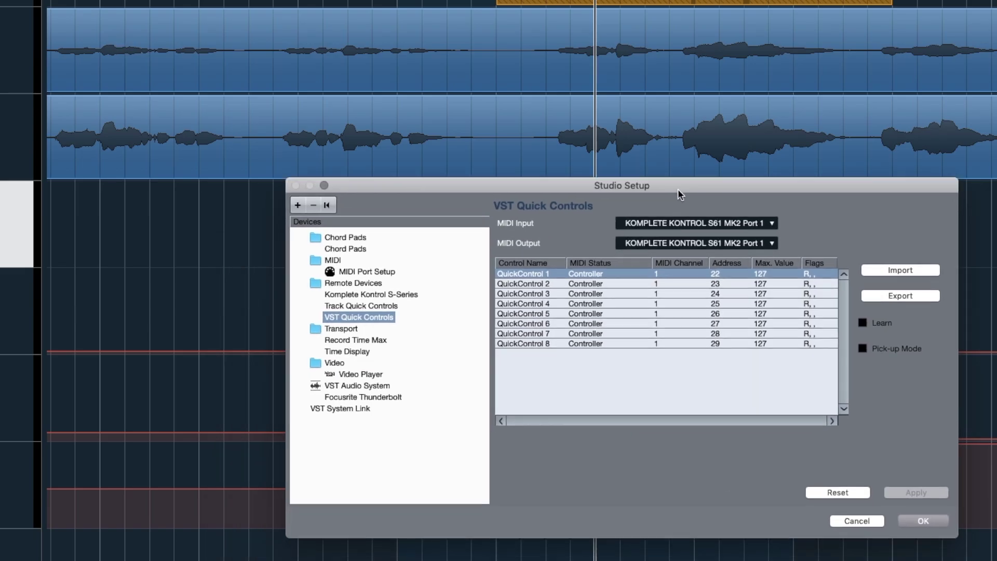
{"action": "left_click", "coordinate": [375, 302]}
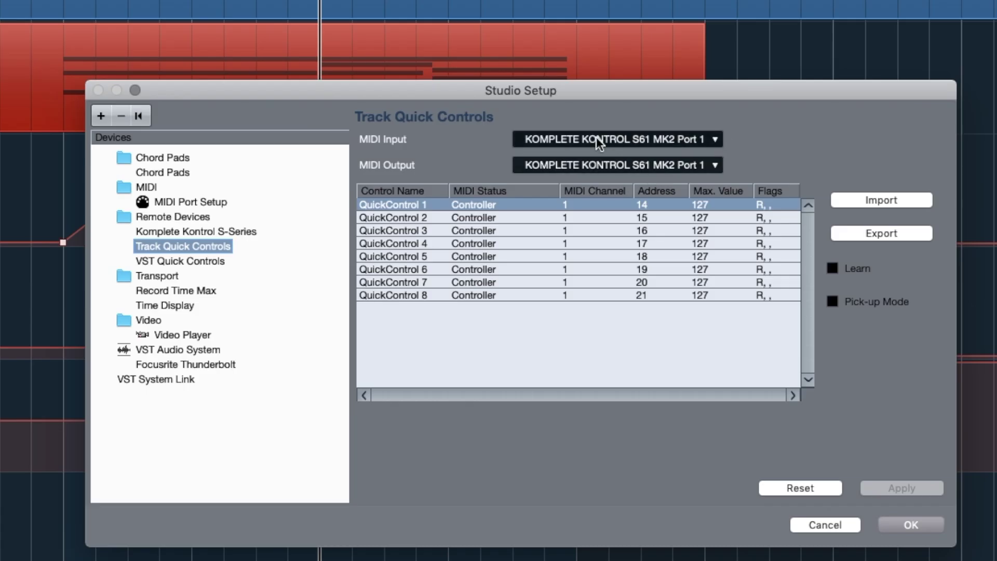
- Choose KOMPLETE KONTROL S61 MK2 Port 1 as the Track Quick Controls MIDI input and apply the settings with Learn enabled
{"action": "left_click", "coordinate": [684, 136]}
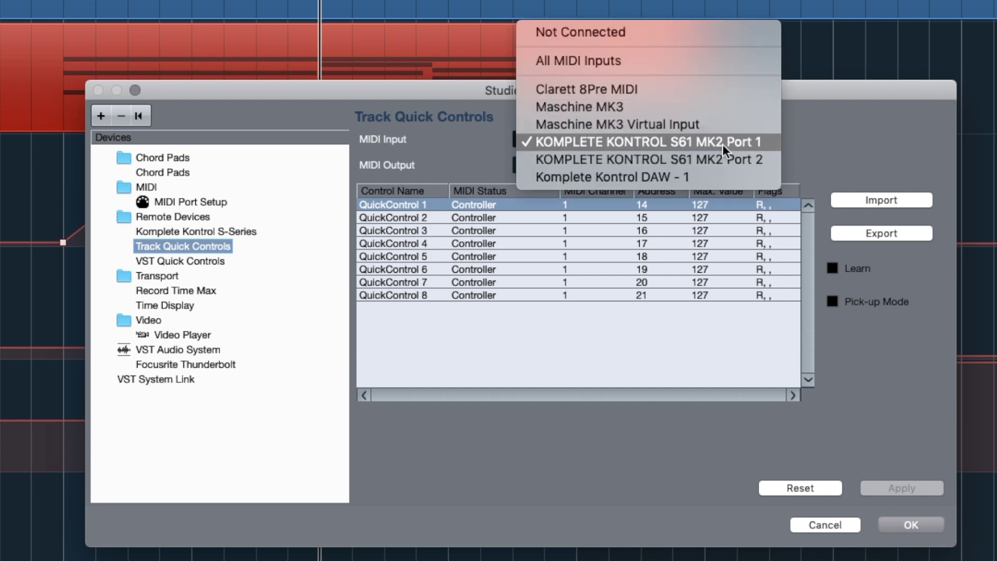
{"action": "left_click", "coordinate": [746, 145]}
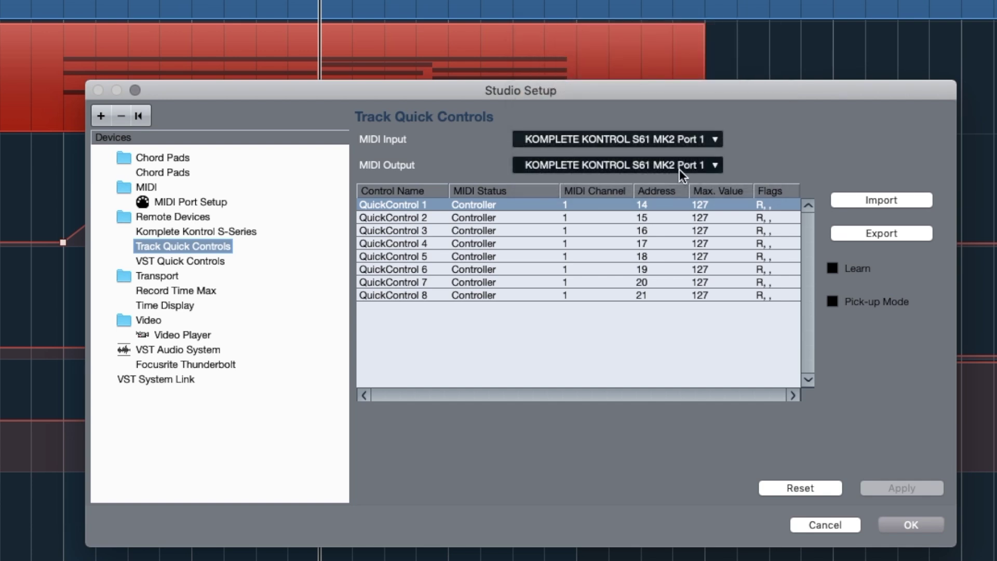
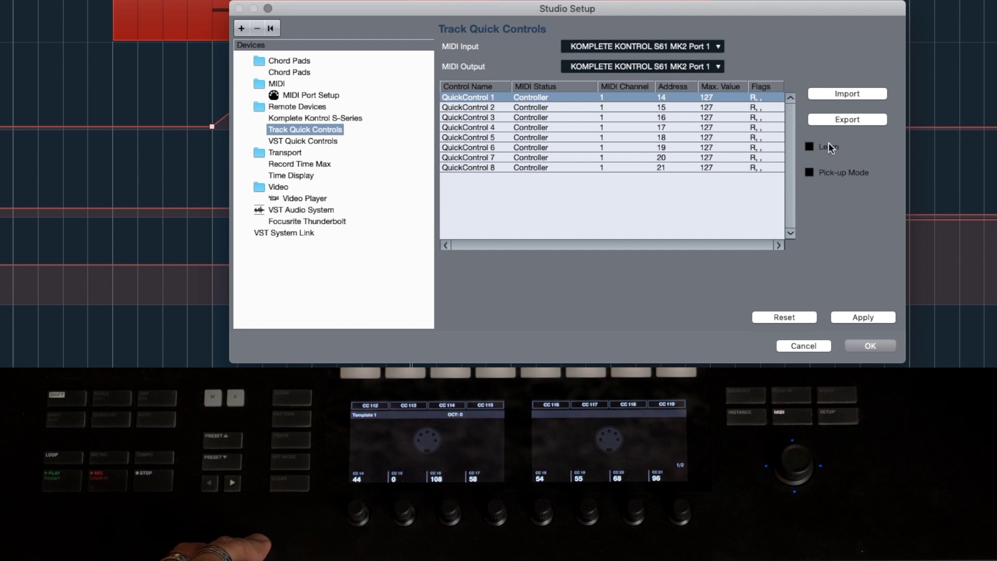
{"action": "left_click", "coordinate": [810, 146]}
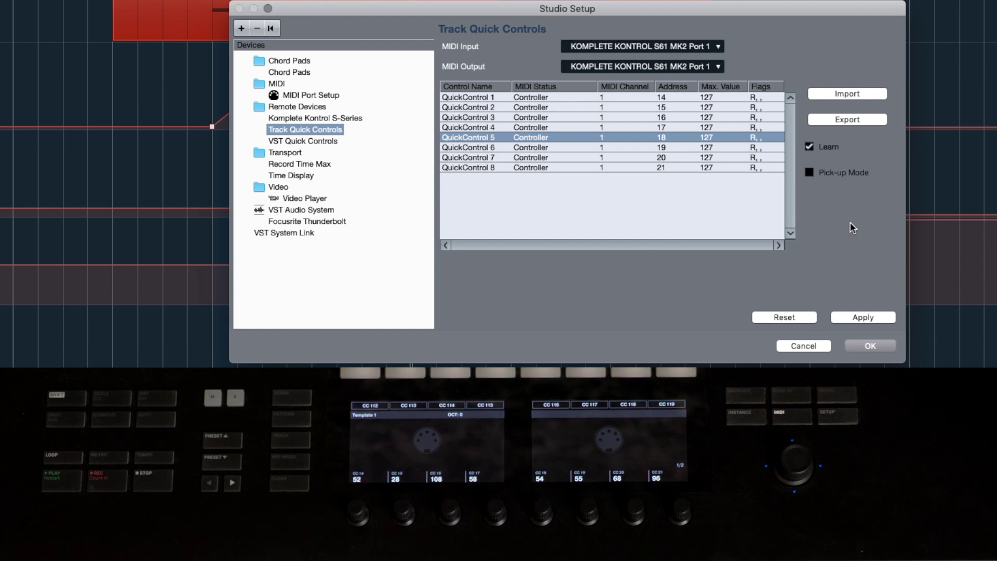
{"action": "left_click", "coordinate": [873, 316]}
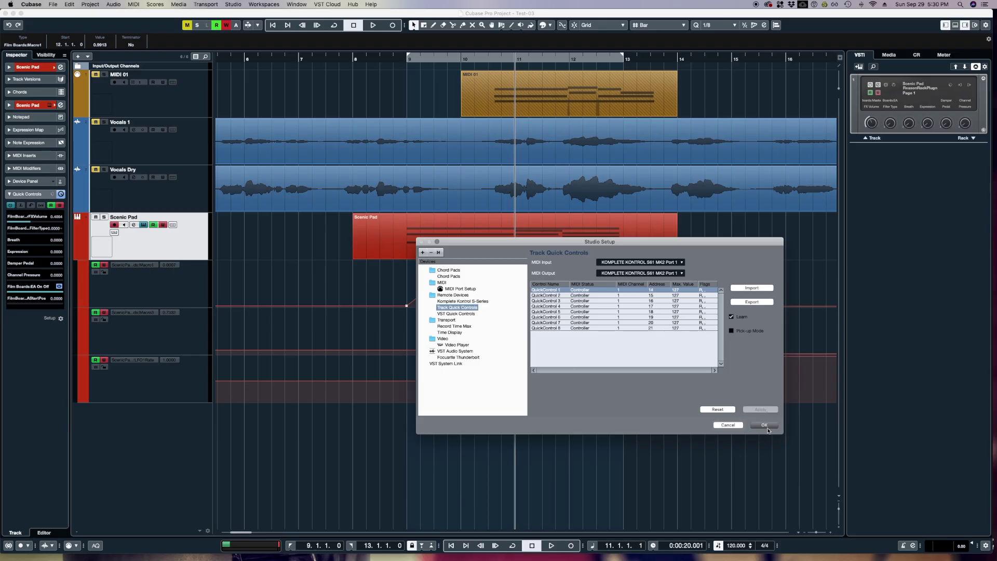
{"action": "left_click", "coordinate": [768, 429]}
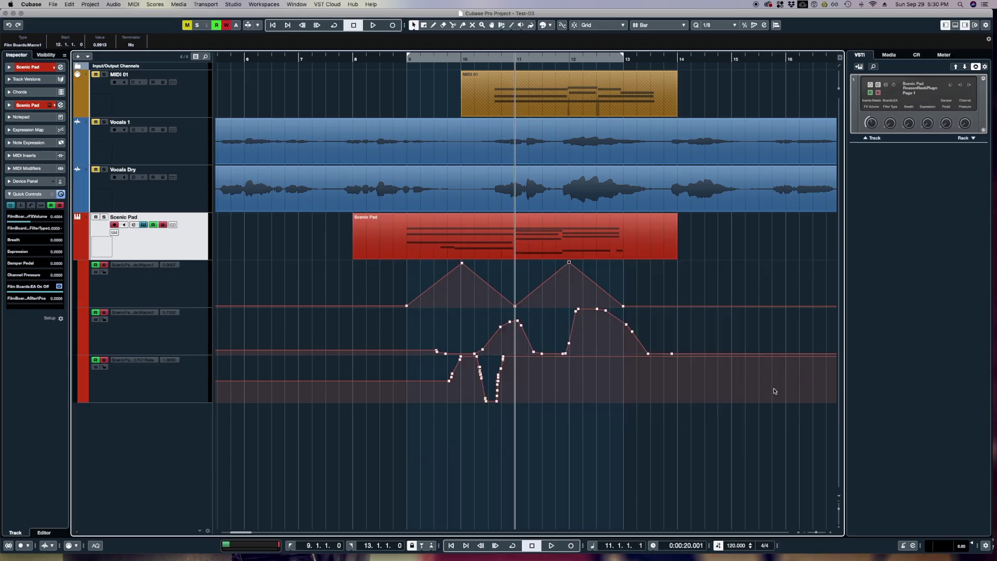
- Reopen Studio Setup to check the Track Quick Controls assignments, then accept the dialog
{"action": "left_click", "coordinate": [233, 4]}
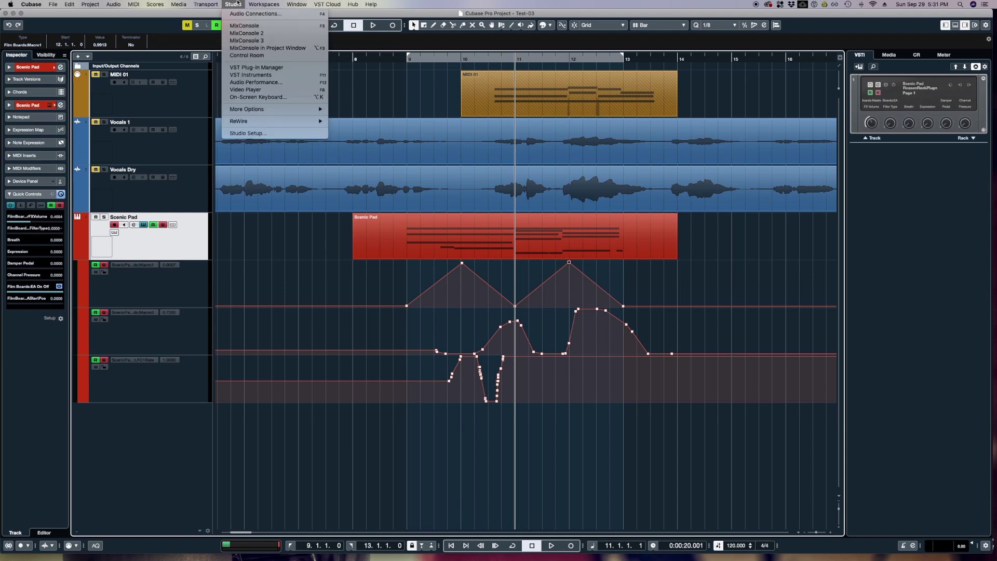
{"action": "left_click", "coordinate": [248, 133]}
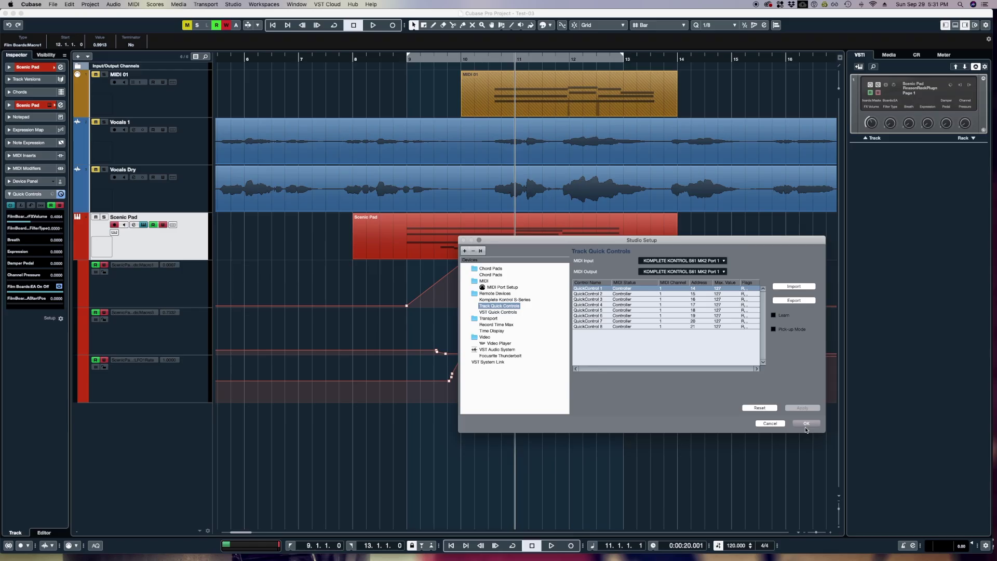
{"action": "left_click", "coordinate": [806, 424]}
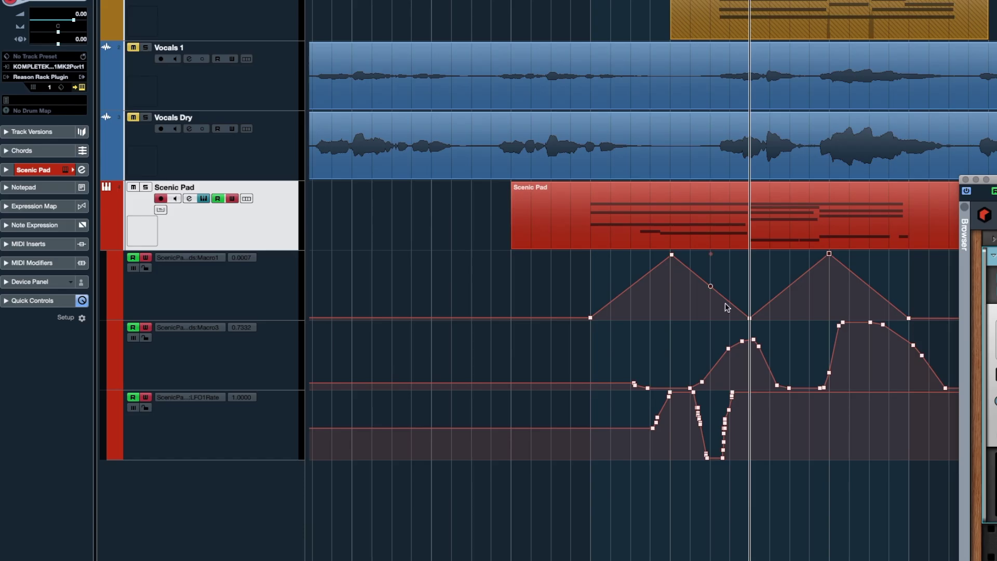
- Expand the Scenic Pad track's Quick Controls, turn off their automation read and write, and collapse the automation lanes
{"action": "left_click", "coordinate": [41, 301]}
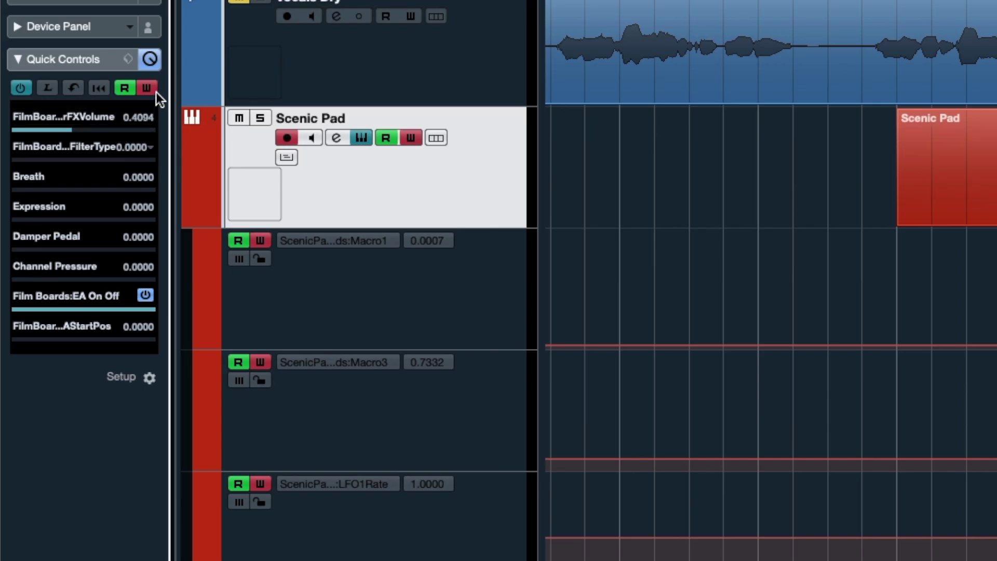
{"action": "left_click", "coordinate": [147, 89]}
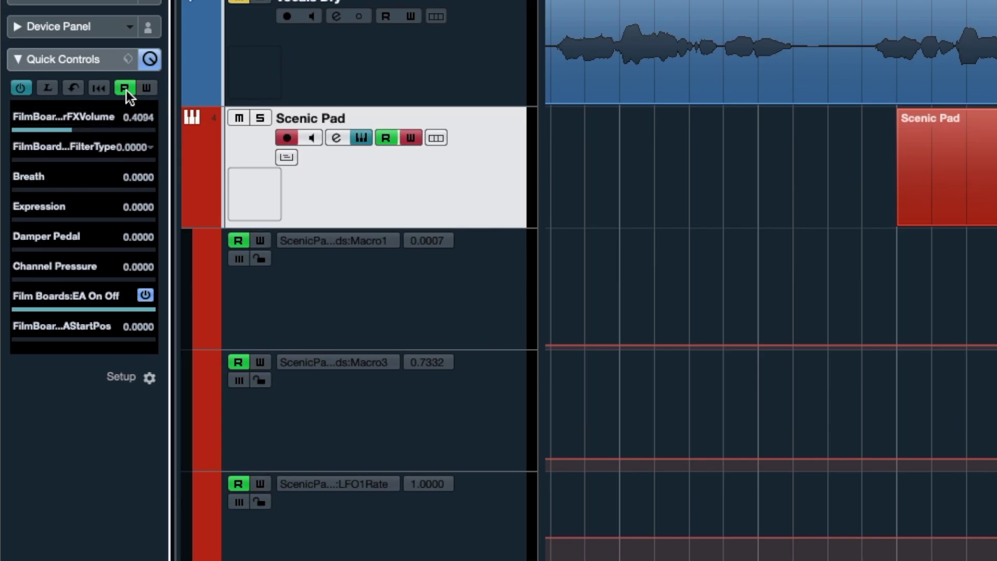
{"action": "left_click", "coordinate": [125, 89]}
{"action": "left_click", "coordinate": [191, 216]}
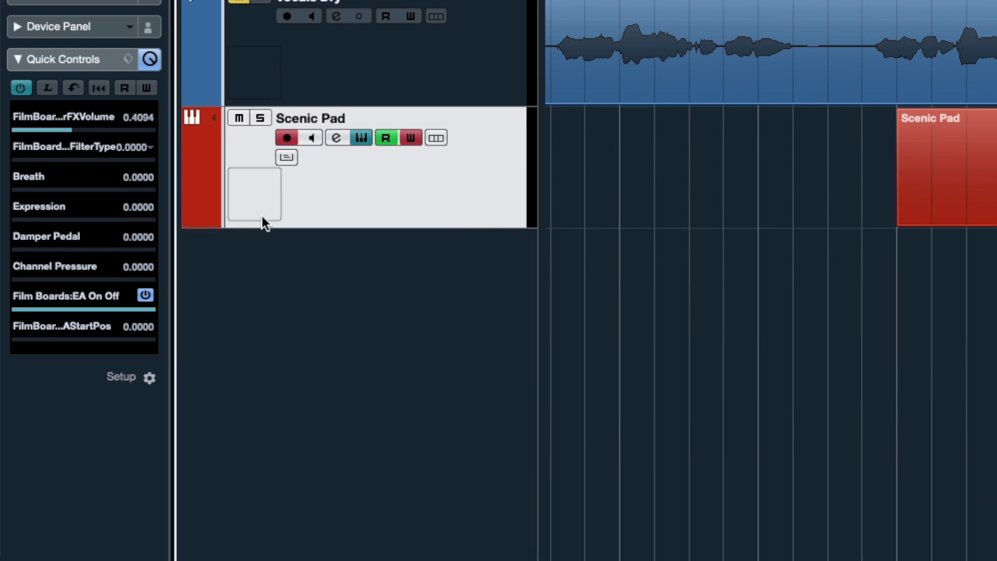
- Enable Quick Controls Learn and assign Scenic's Phaser Rate macro to the first Quick Control
{"action": "left_click", "coordinate": [48, 90]}
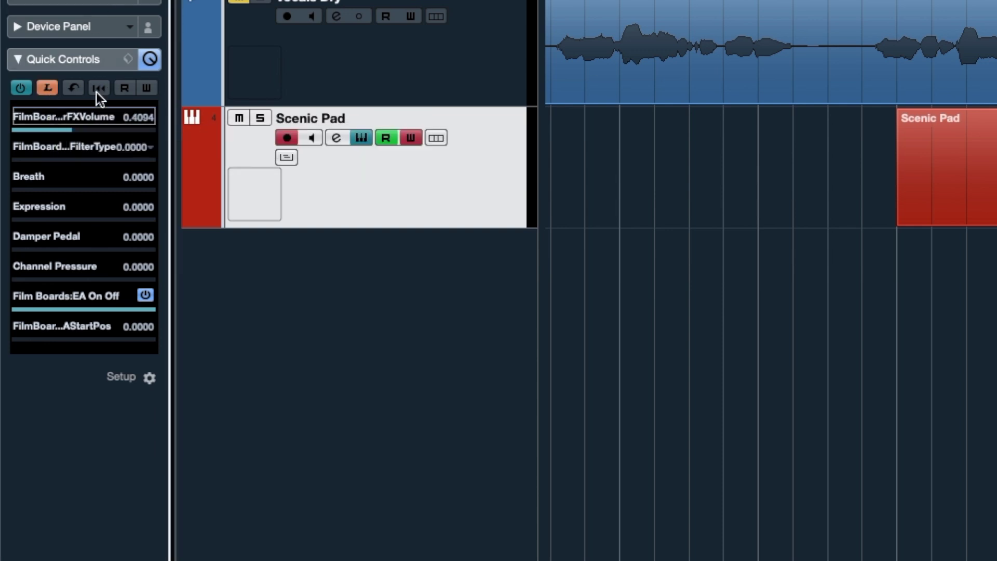
{"action": "left_click", "coordinate": [100, 147]}
{"action": "left_click", "coordinate": [50, 145]}
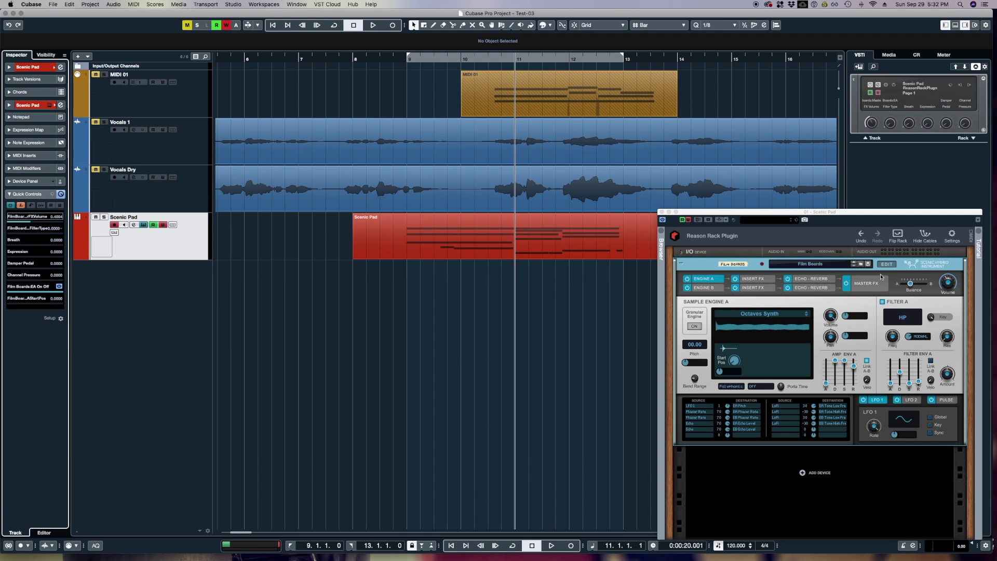
{"action": "left_click", "coordinate": [893, 266]}
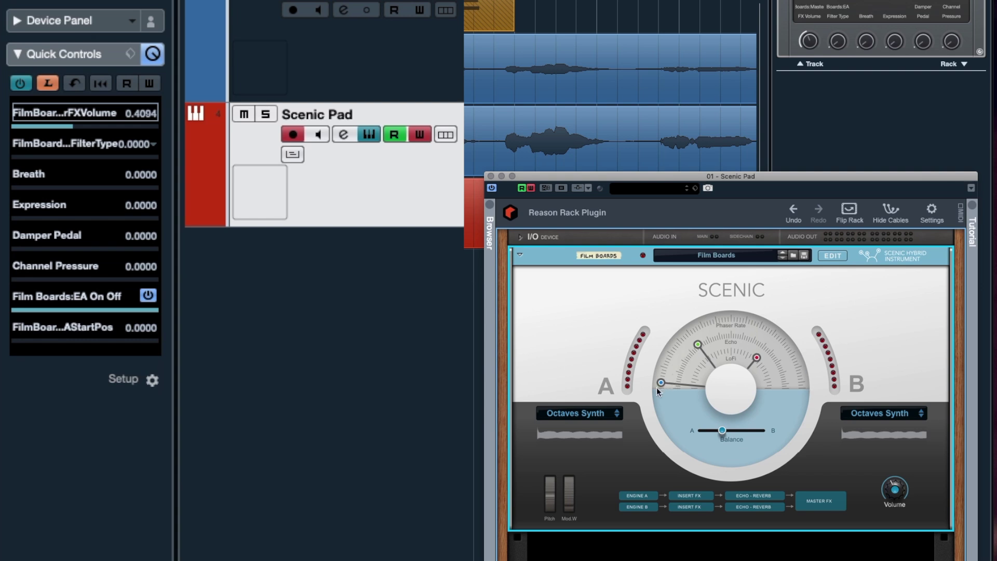
{"action": "left_click_drag", "start_coordinate": [661, 381], "coordinate": [798, 367]}
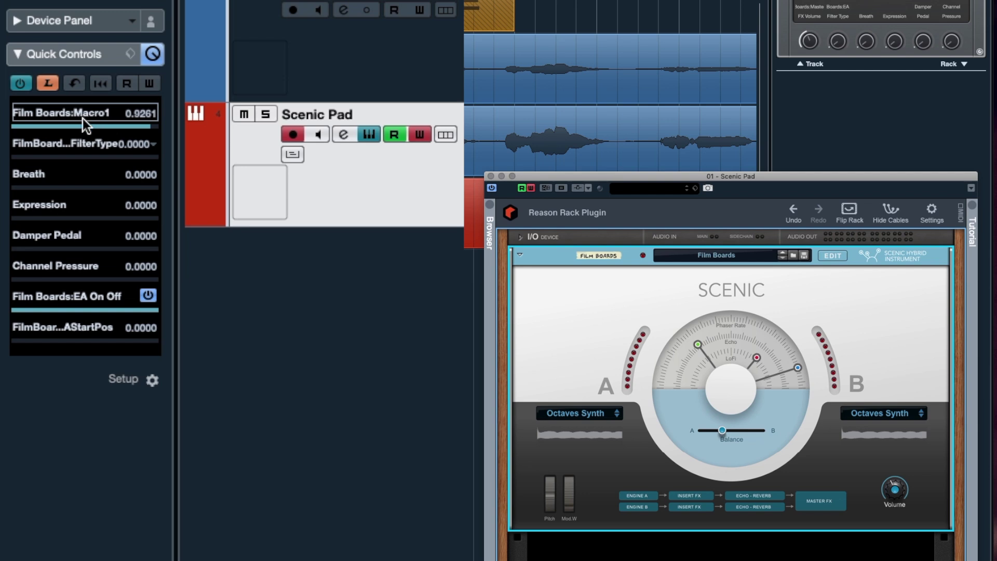
- Assign Scenic's Echo macro to the second Quick Control and its LoFi macro to the third
{"action": "left_click", "coordinate": [62, 147]}
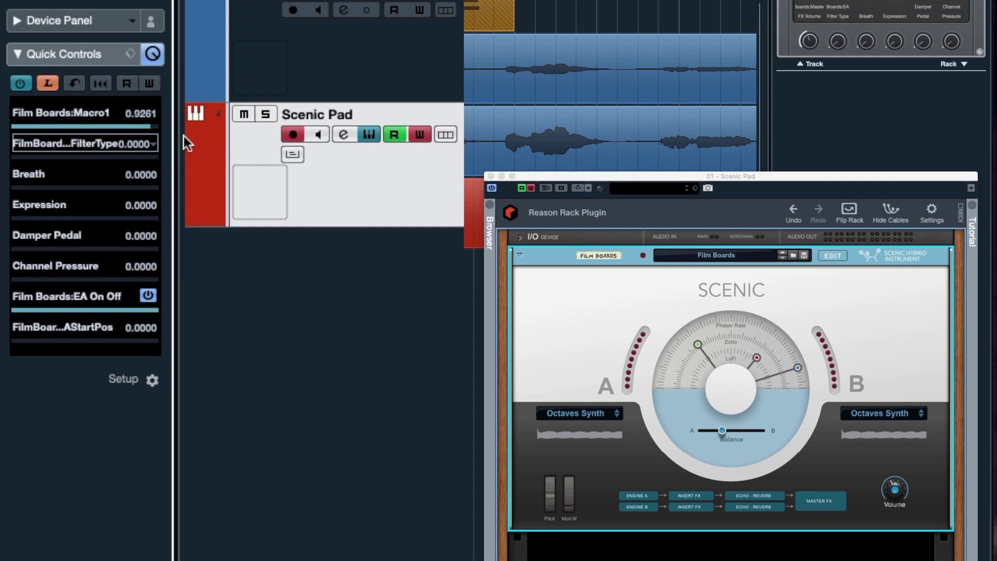
{"action": "mouse_move", "coordinate": [699, 343]}
{"action": "left_mouse_down"}
{"action": "mouse_move", "coordinate": [687, 370]}
{"action": "mouse_move", "coordinate": [718, 343]}
{"action": "mouse_move", "coordinate": [708, 348]}
{"action": "left_mouse_up"}
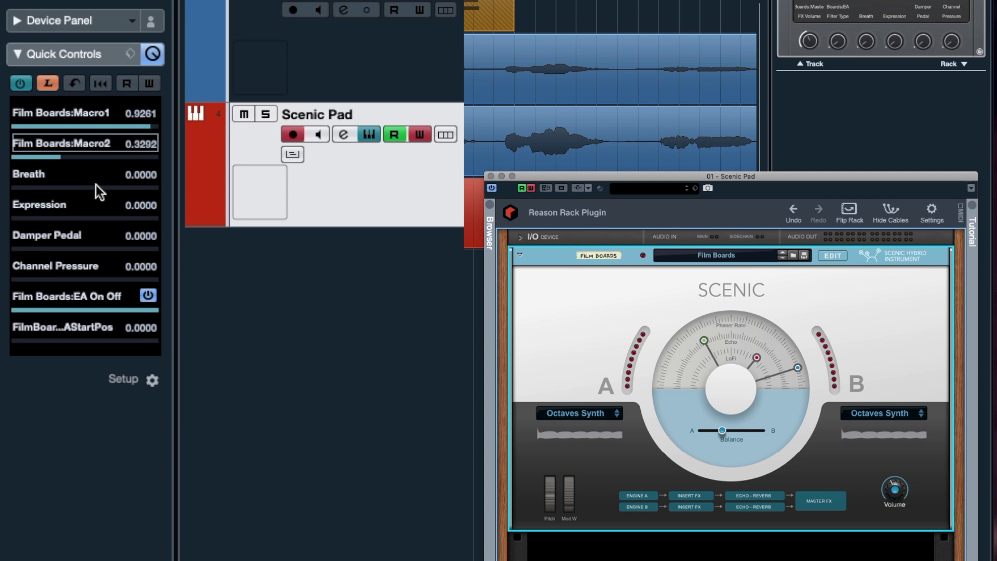
{"action": "left_click", "coordinate": [72, 182]}
{"action": "mouse_move", "coordinate": [756, 357]}
{"action": "left_mouse_down"}
{"action": "mouse_move", "coordinate": [741, 359]}
{"action": "mouse_move", "coordinate": [761, 367]}
{"action": "left_mouse_up"}
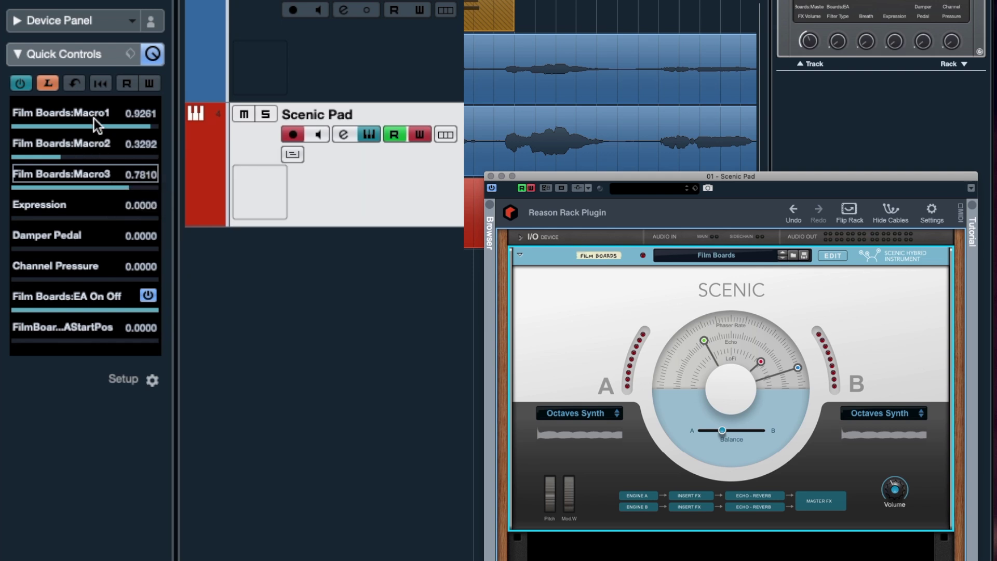
- Assign Filter A's frequency to the fourth Quick Control and the Master FX volume to the fifth
{"action": "left_click", "coordinate": [832, 255]}
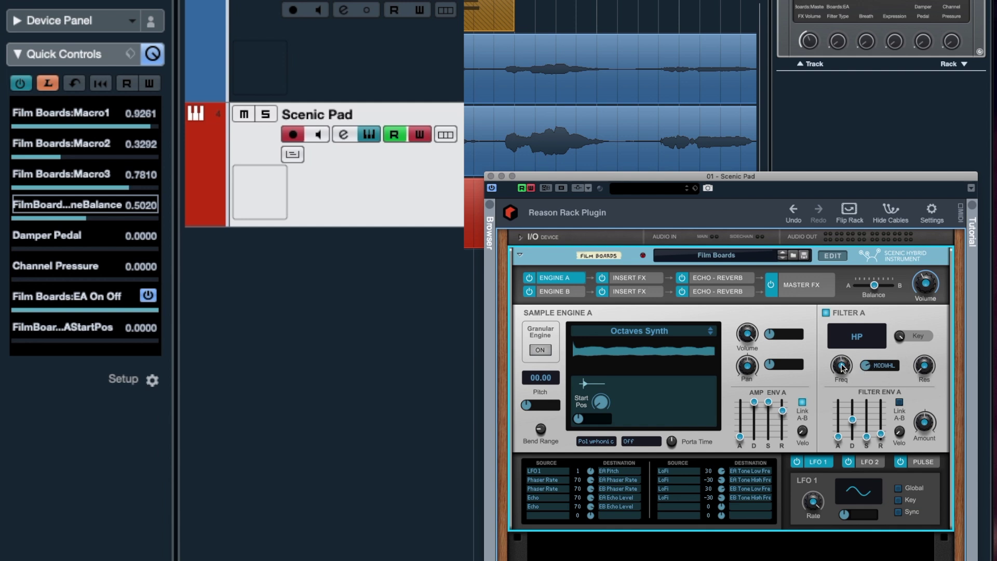
{"action": "mouse_move", "coordinate": [843, 367]}
{"action": "left_mouse_down"}
{"action": "mouse_move", "coordinate": [842, 385]}
{"action": "mouse_move", "coordinate": [845, 354]}
{"action": "mouse_move", "coordinate": [845, 375]}
{"action": "left_mouse_up"}
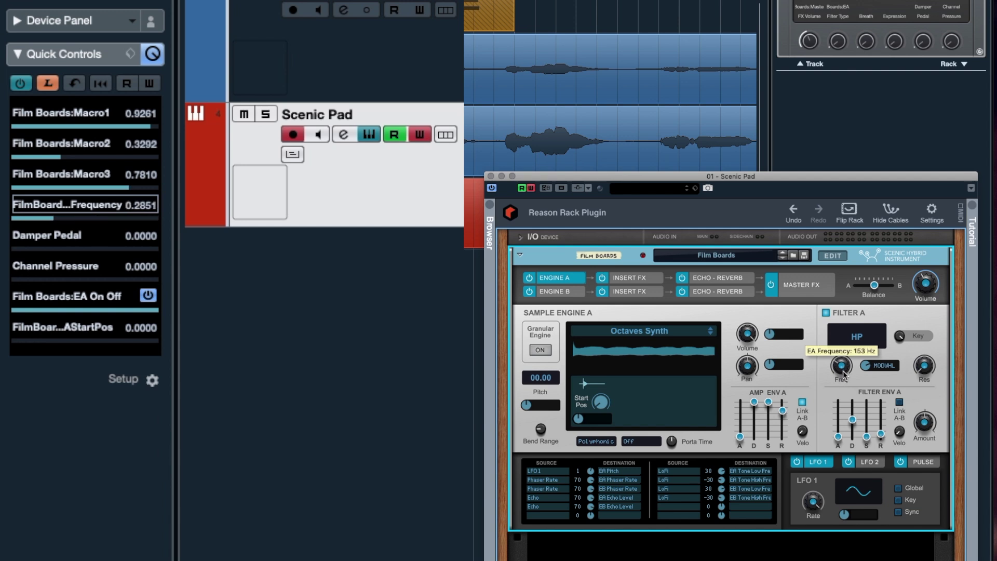
{"action": "mouse_move", "coordinate": [923, 292]}
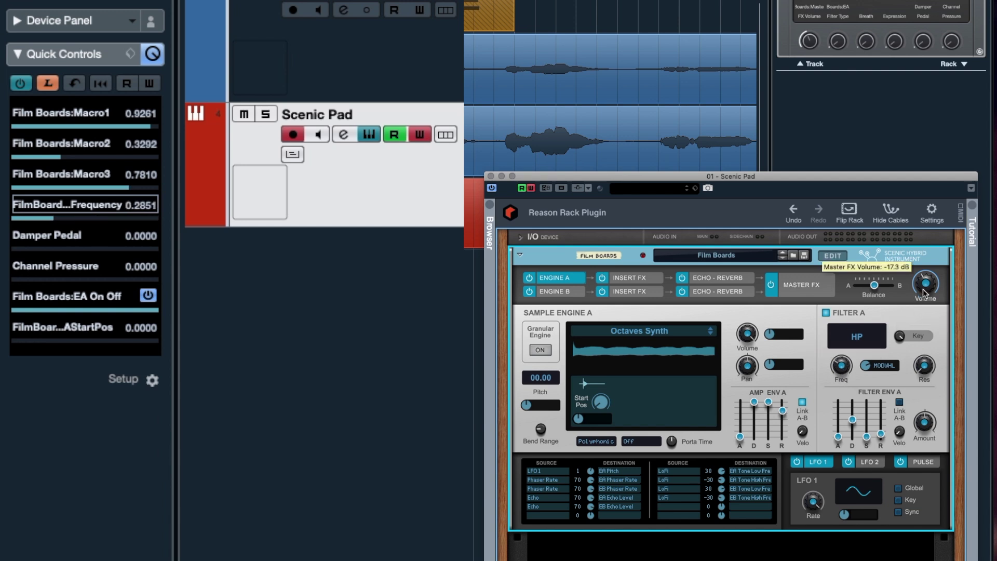
{"action": "left_click", "coordinate": [59, 236]}
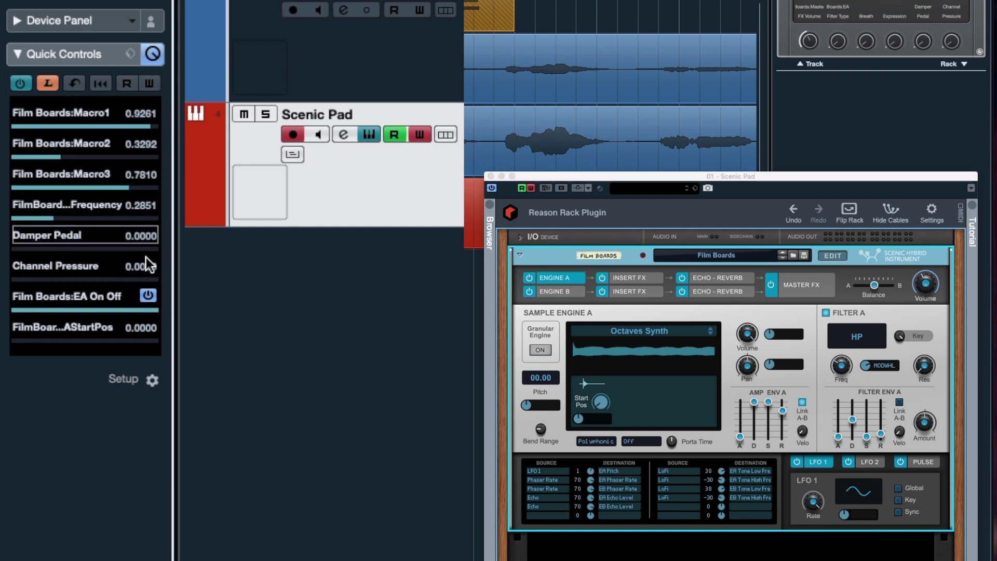
{"action": "left_click_drag", "start_coordinate": [926, 293], "coordinate": [928, 291]}
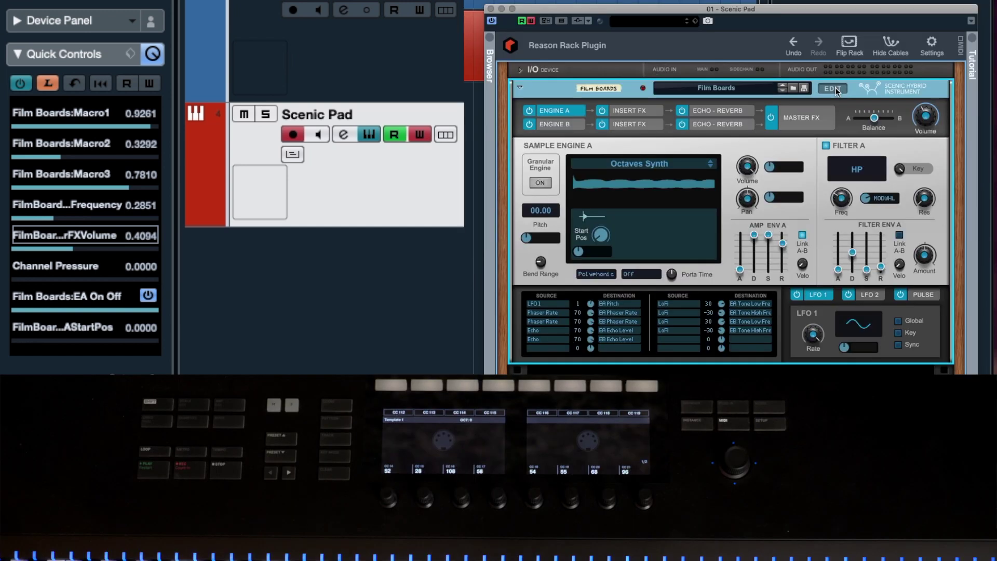
- Turn off Quick Controls Learn and check that the hardware knobs move the assigned Scenic parameters
{"action": "left_click", "coordinate": [833, 255]}
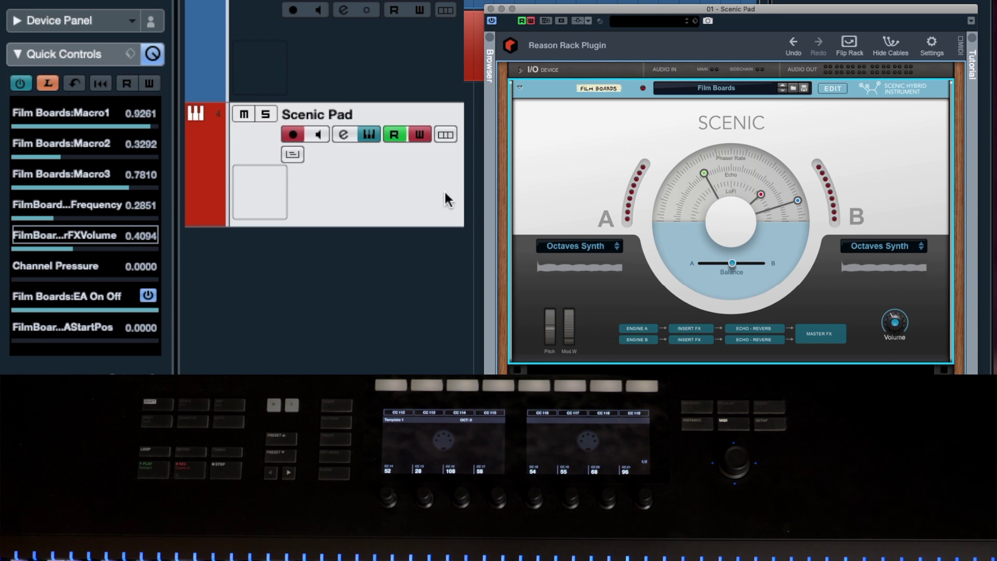
{"action": "left_click", "coordinate": [48, 83]}
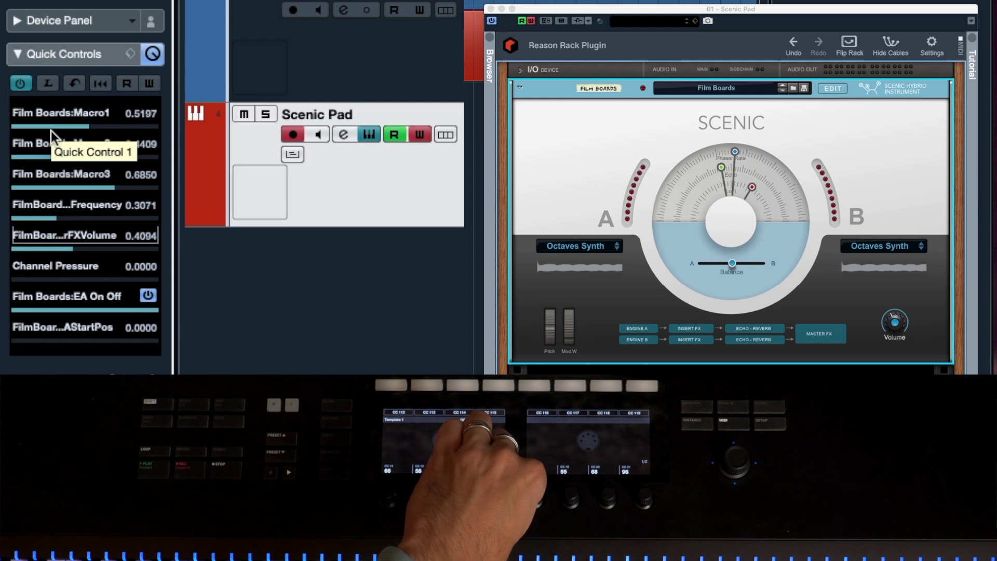
{"action": "left_click", "coordinate": [834, 88]}
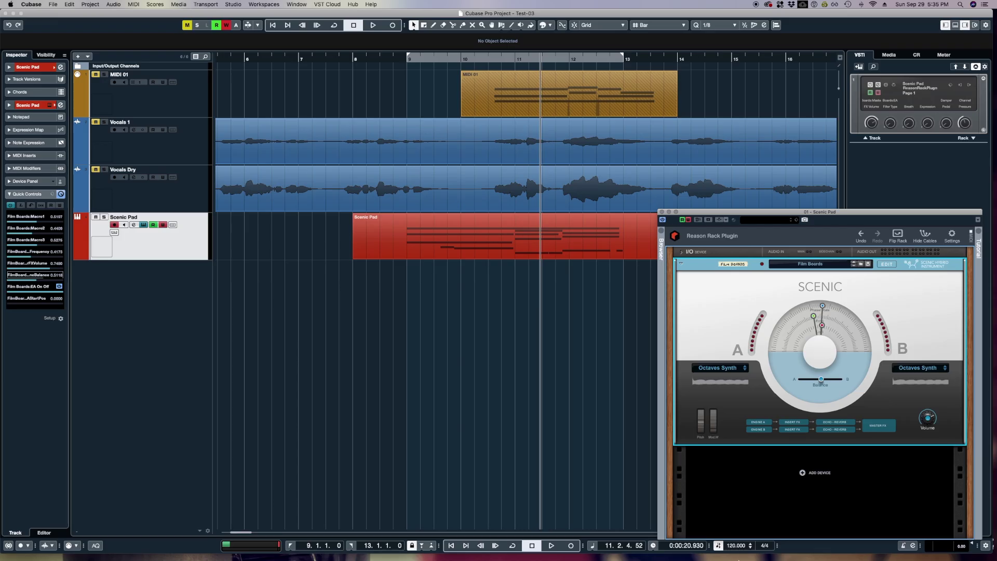
- Switch to Komplete Kontrol and open its MIDI template editor
{"action": "mouse_move", "coordinate": [737, 555]}
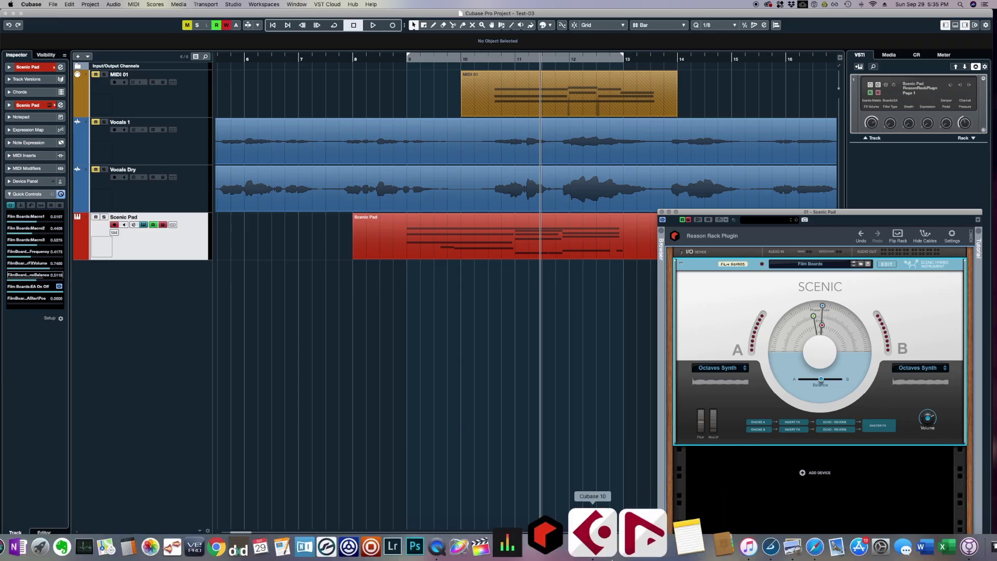
{"action": "left_click", "coordinate": [408, 552]}
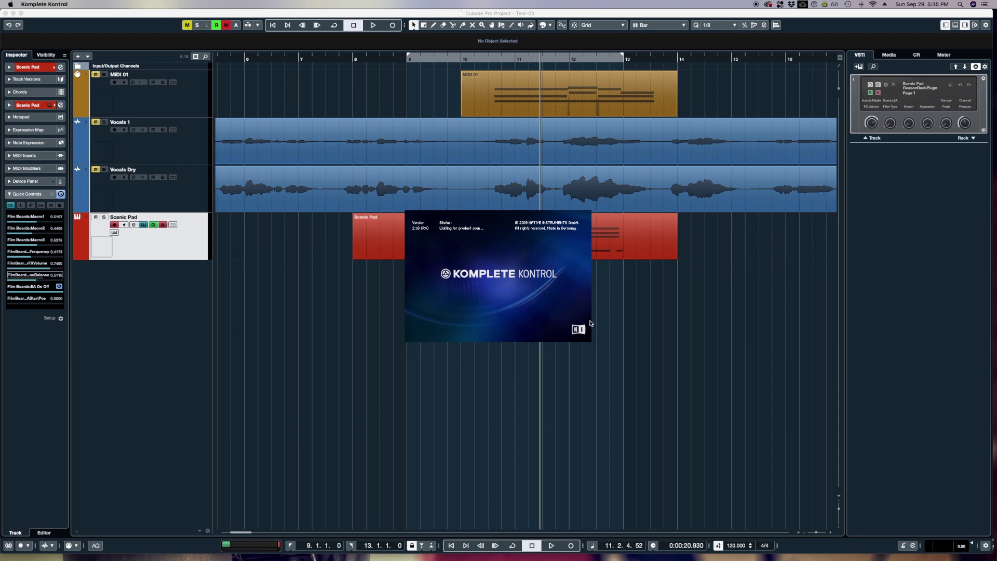
{"action": "mouse_move", "coordinate": [389, 558]}
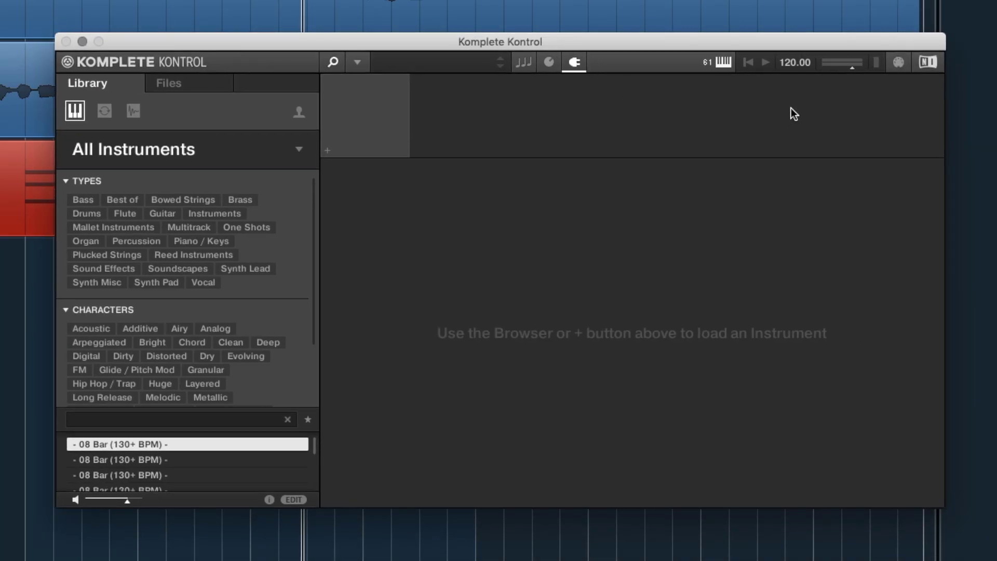
{"action": "left_click", "coordinate": [898, 62]}
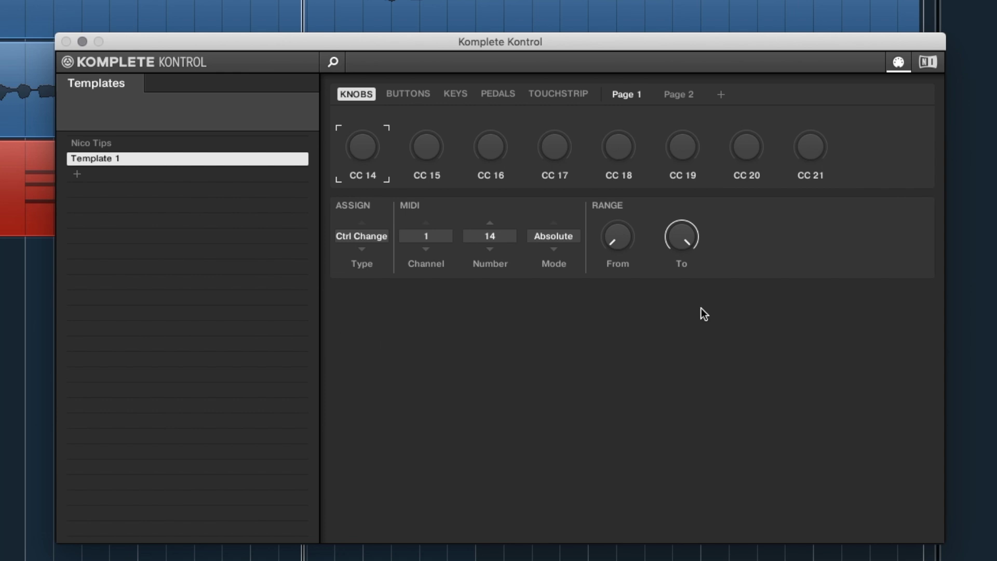
- Create a new MIDI template named Scenic
{"action": "left_click", "coordinate": [130, 145]}
{"action": "left_click", "coordinate": [141, 161]}
{"action": "left_click", "coordinate": [76, 175]}
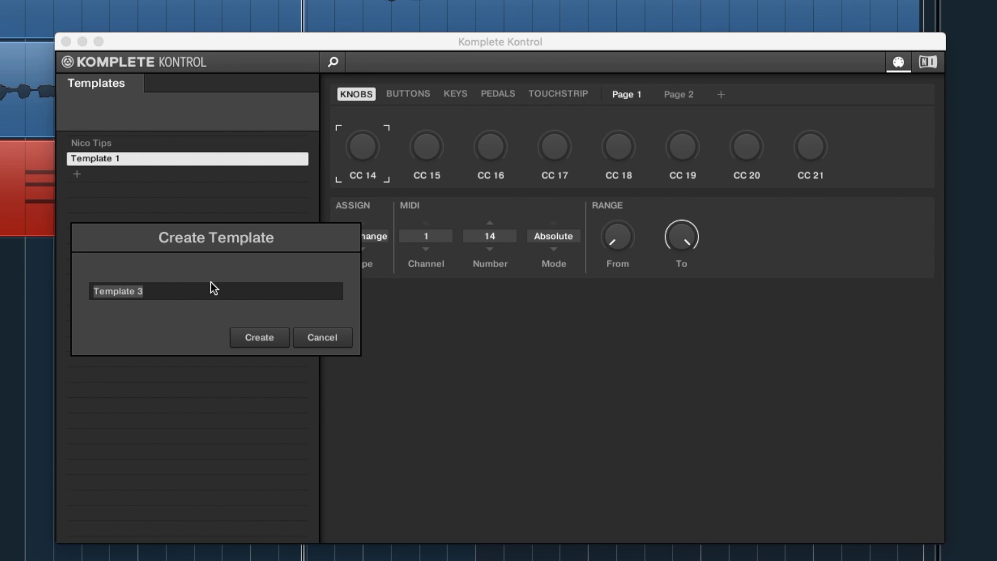
{"action": "type", "text": "Scenic"}
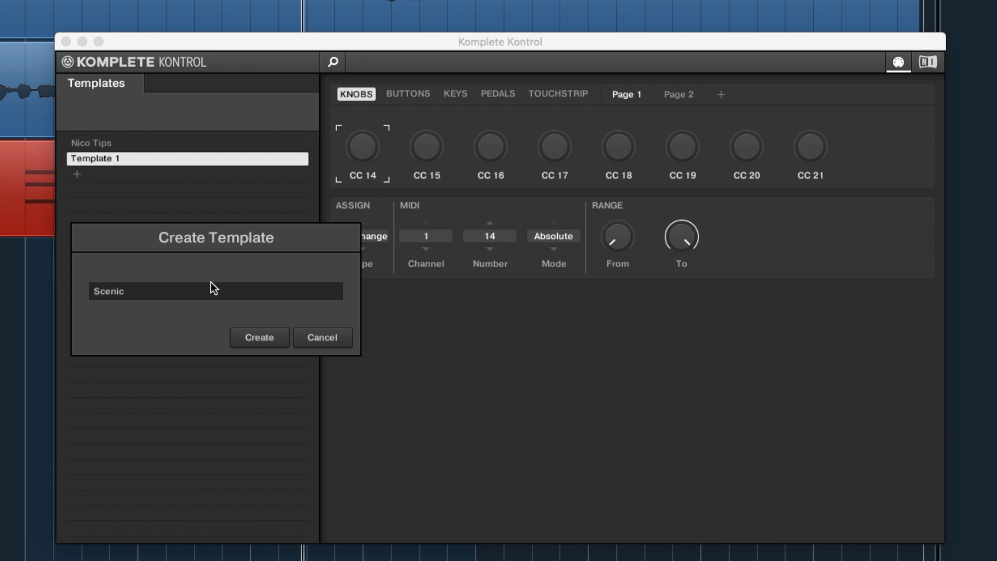
{"action": "key", "text": "Return"}
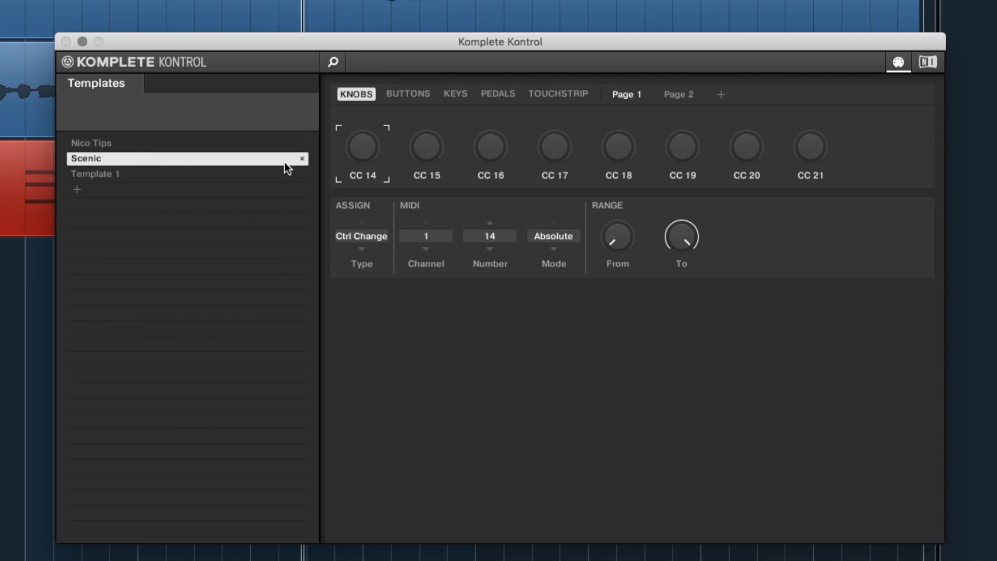
- Label the first three knobs of the Scenic template Macro 1, Macro 2 and Macro 3
{"action": "double_click", "coordinate": [378, 179]}
{"action": "type", "text": "Macro 1"}
{"action": "left_click", "coordinate": [434, 181]}
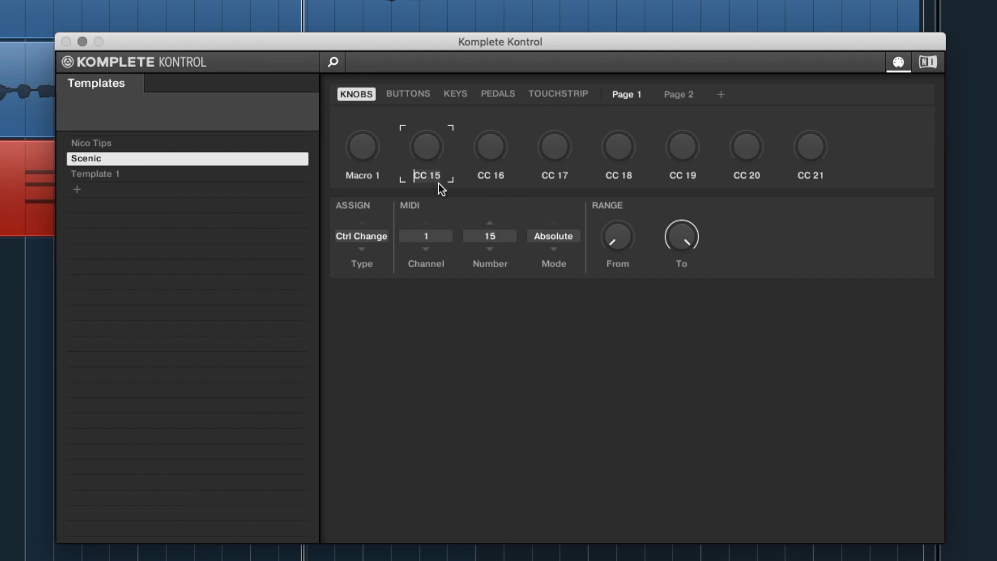
{"action": "double_click", "coordinate": [491, 176]}
{"action": "type", "text": "Macro 3"}
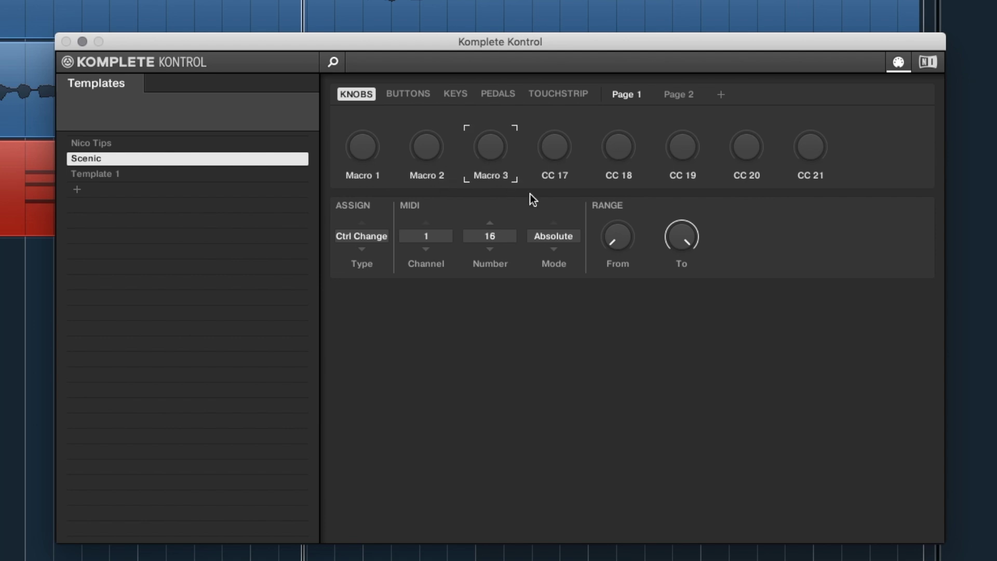
- Label the Scenic template's fourth knob Filter F and name the fifth knob for volume
{"action": "left_click", "coordinate": [564, 182]}
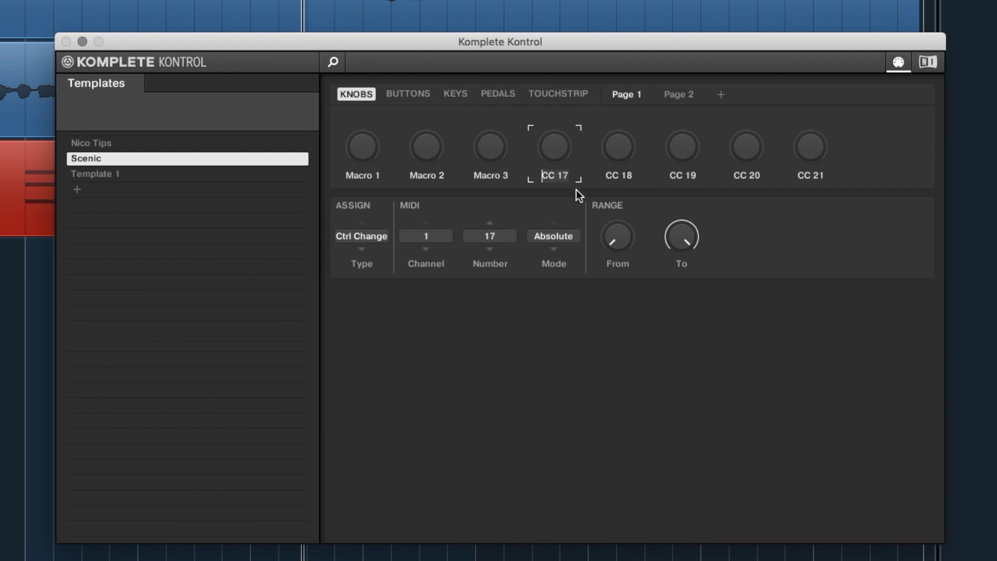
{"action": "type", "text": "Filter F"}
{"action": "left_click", "coordinate": [612, 183]}
{"action": "double_click", "coordinate": [615, 176]}
{"action": "type", "text": "z"}
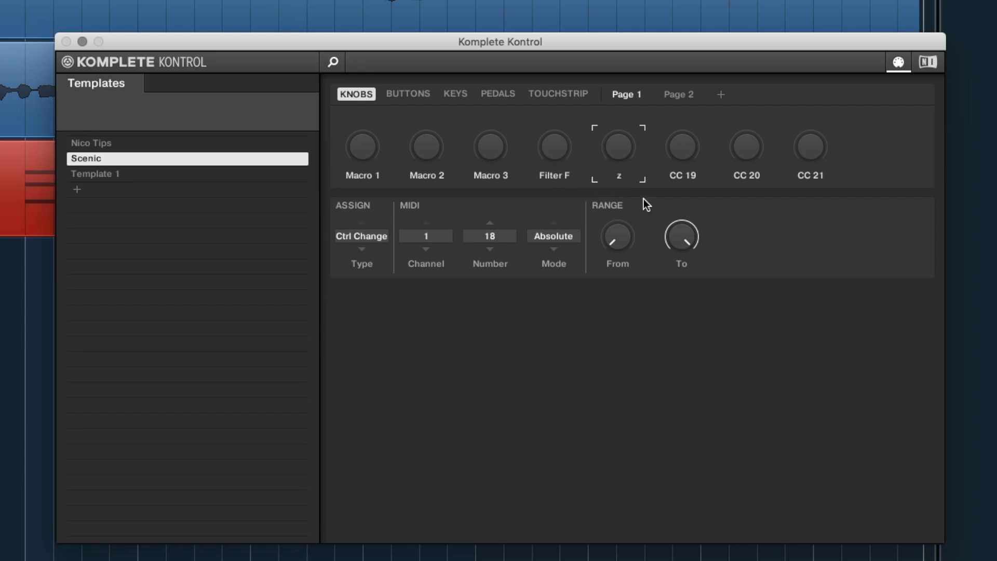
{"action": "type", "text": "olume"}
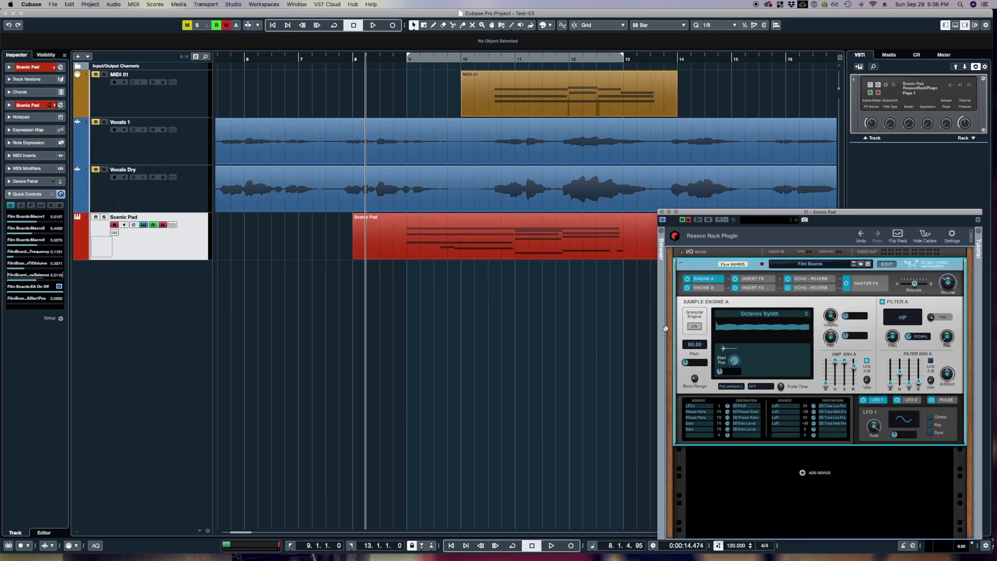
- In Cubase, turn off automation read and write on the Scenic Pad track and show Scenic's main panel
{"action": "left_click", "coordinate": [435, 341]}
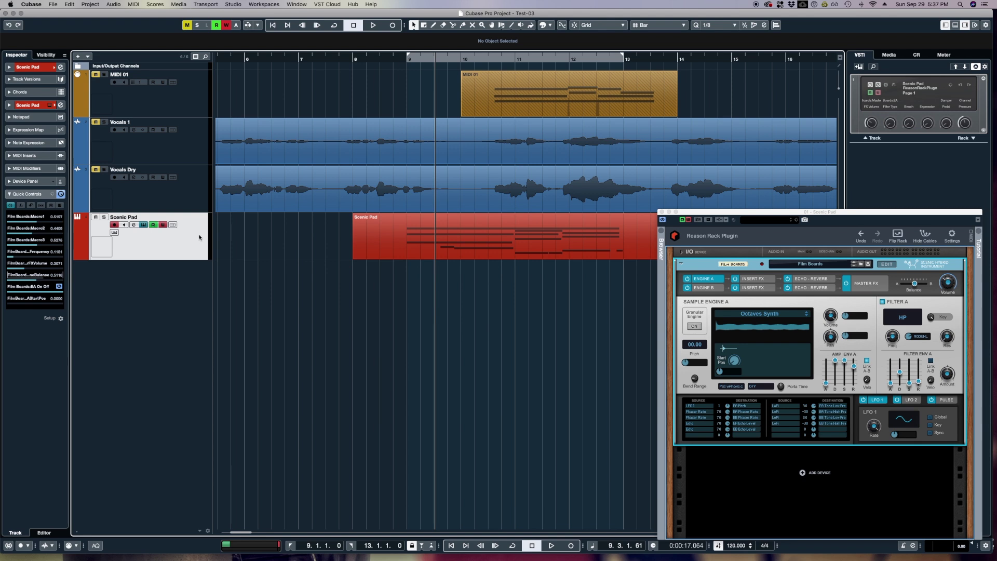
{"action": "left_click", "coordinate": [168, 227]}
{"action": "left_click", "coordinate": [171, 225]}
{"action": "left_click", "coordinate": [889, 264]}
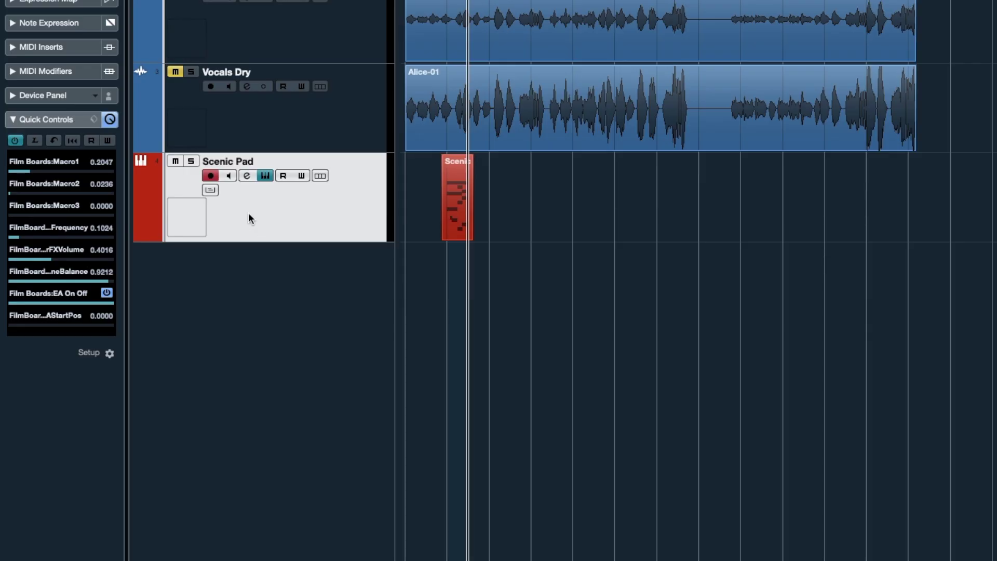
- Save the Scenic Pad track's Quick Control assignments as a preset named Scenic
{"action": "left_click", "coordinate": [94, 120]}
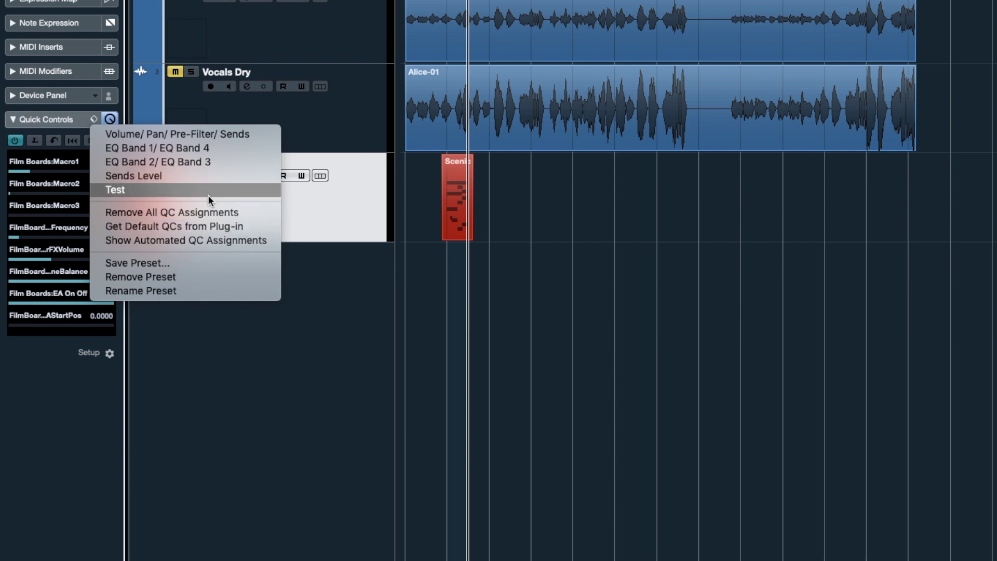
{"action": "left_click", "coordinate": [194, 263]}
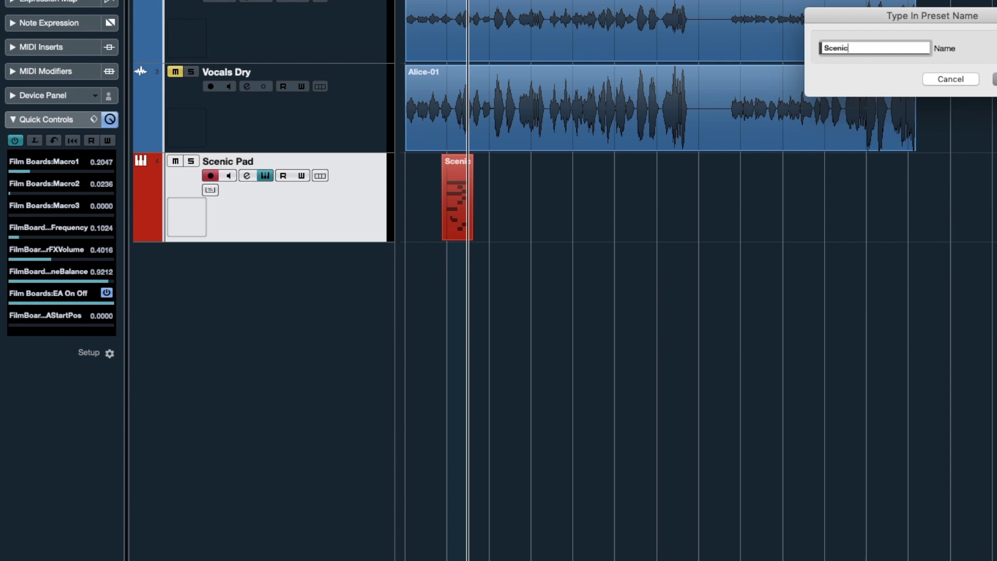
{"action": "key", "text": "Return"}
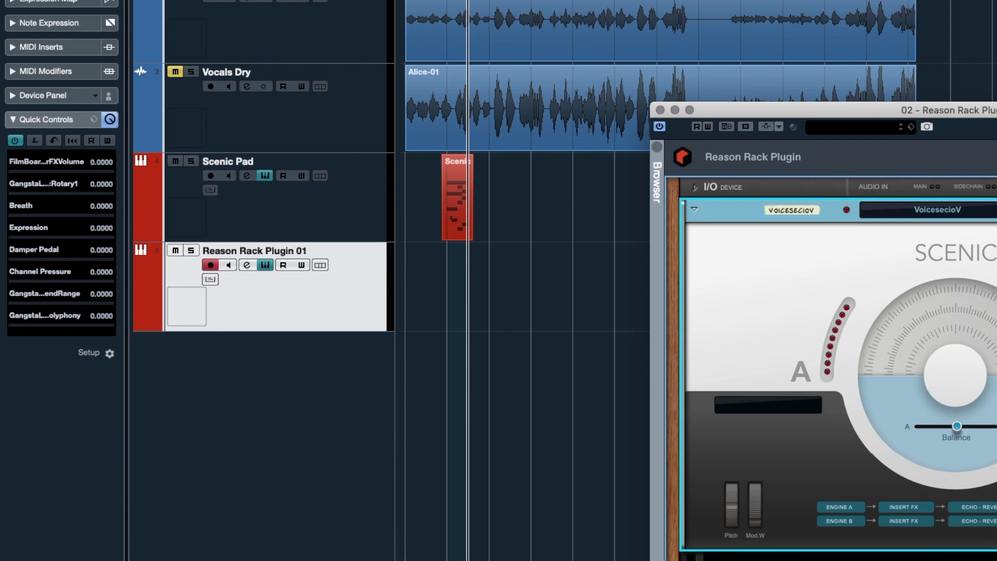
- Close the new Reason Rack Plugin 01 instrument's window and load the Scenic Quick Controls preset on that track
{"action": "key", "text": "super+w"}
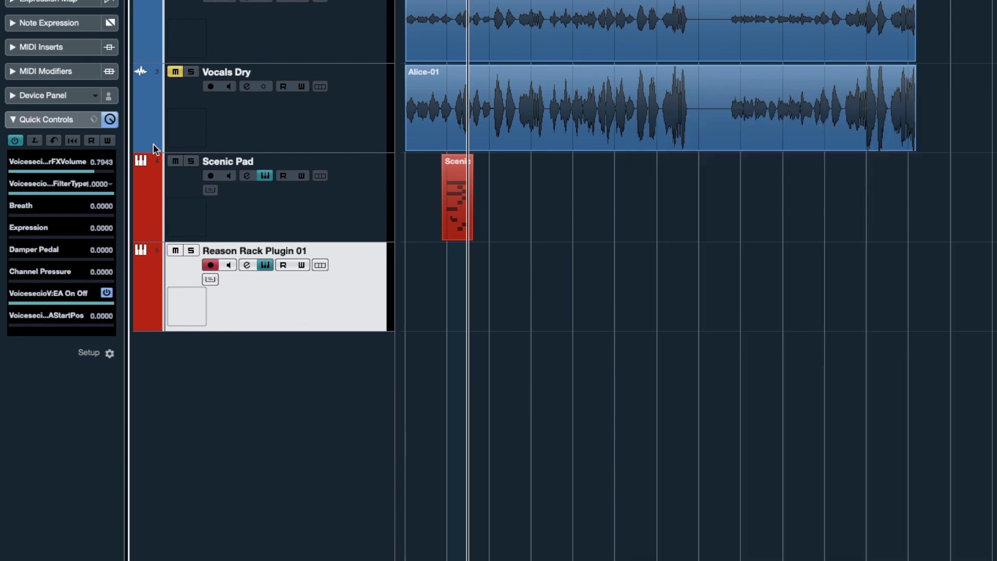
{"action": "left_click", "coordinate": [93, 118]}
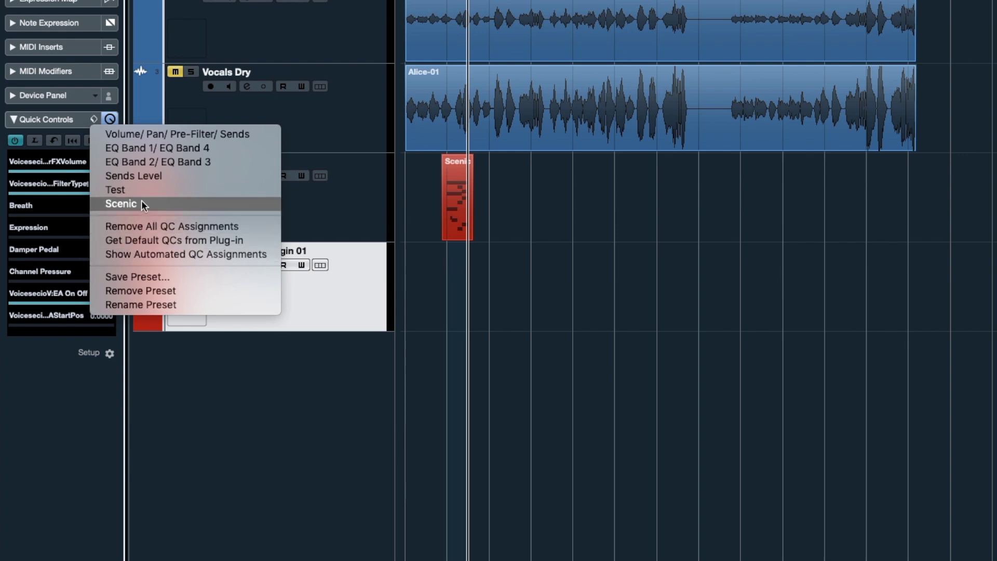
{"action": "left_click", "coordinate": [118, 203]}
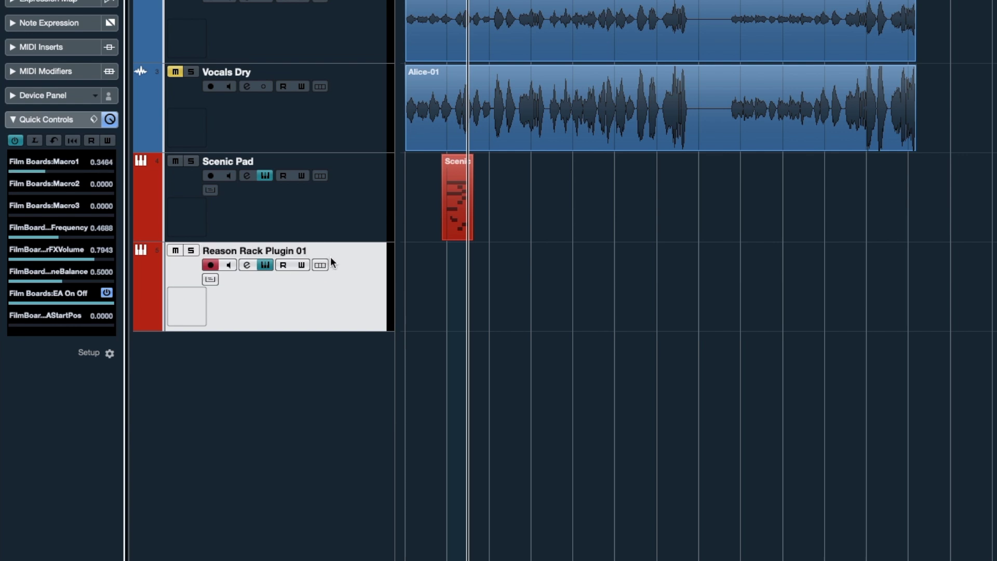
{"action": "left_click", "coordinate": [46, 119]}
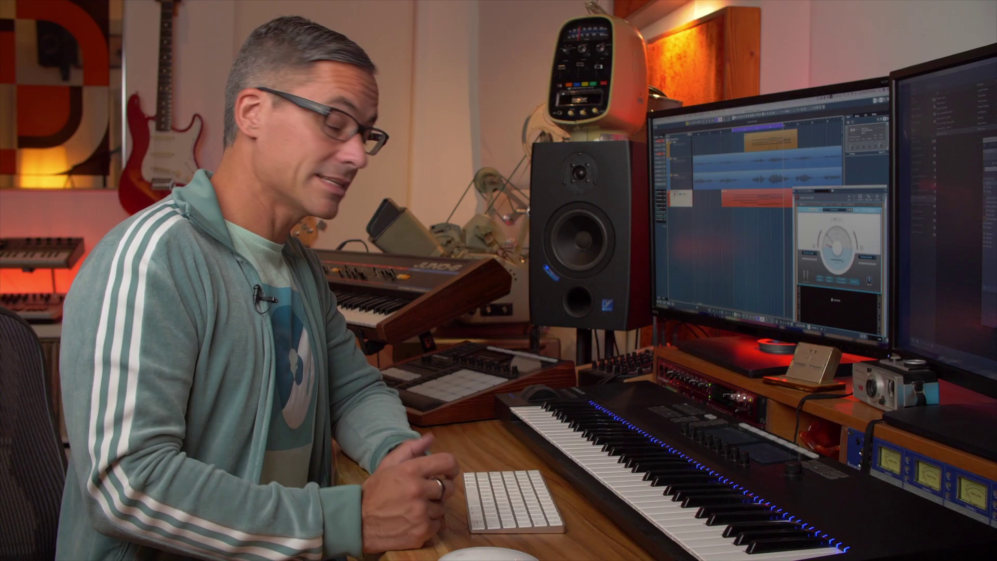